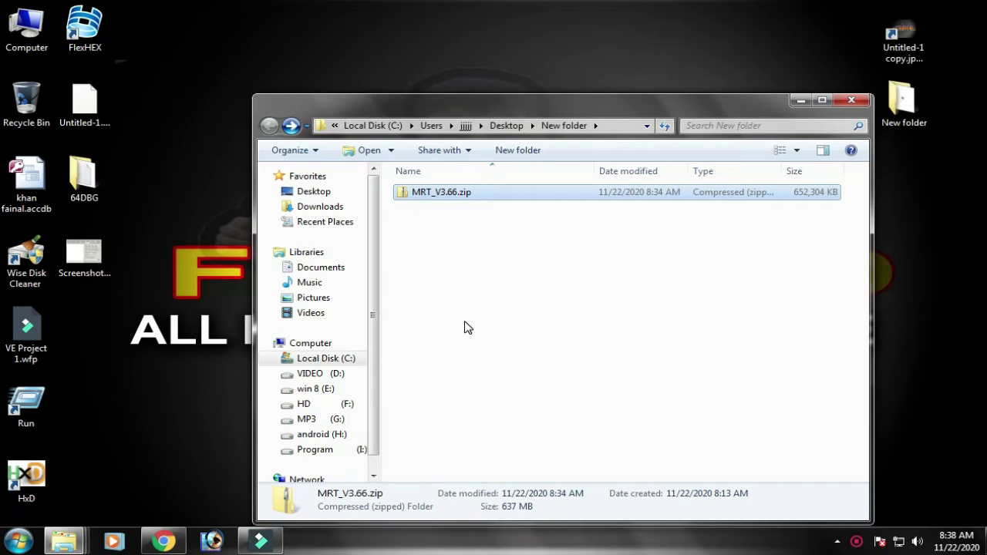
# Extract MRT_V3.66.zip with 7-Zip into an MRT_V3.66 subfolder of the current folder
pyautogui.rightClick(457, 196)
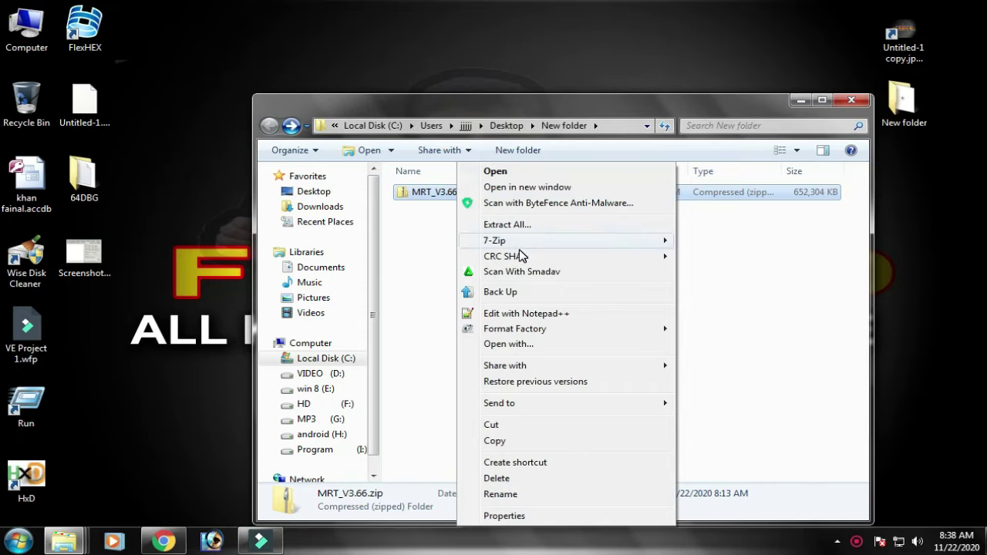
pyautogui.moveTo(522, 246)
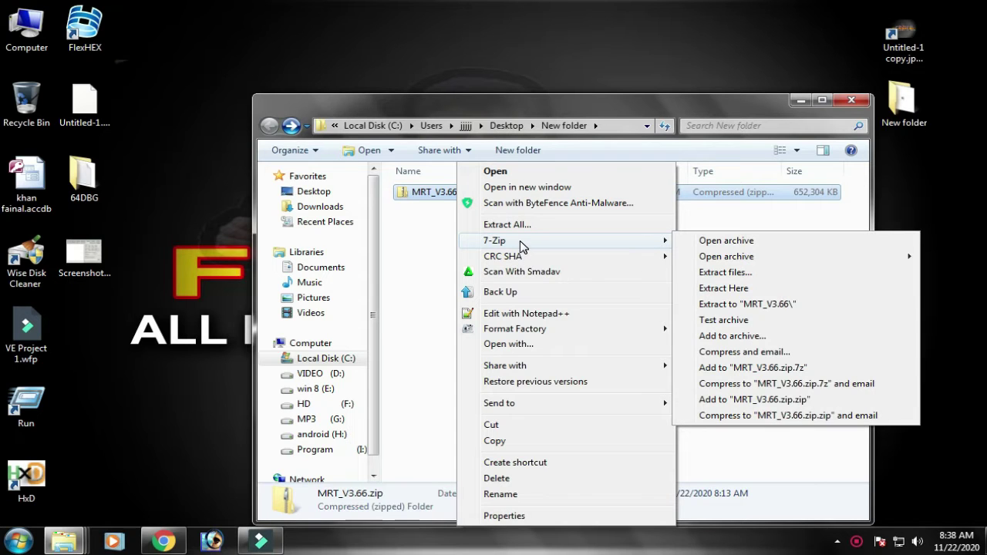
pyautogui.click(759, 275)
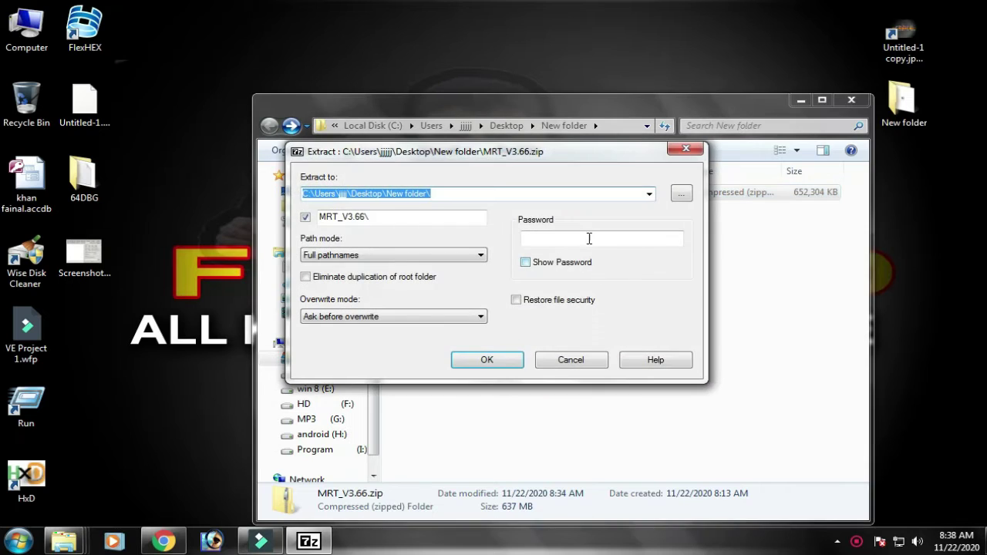
pyautogui.click(487, 359)
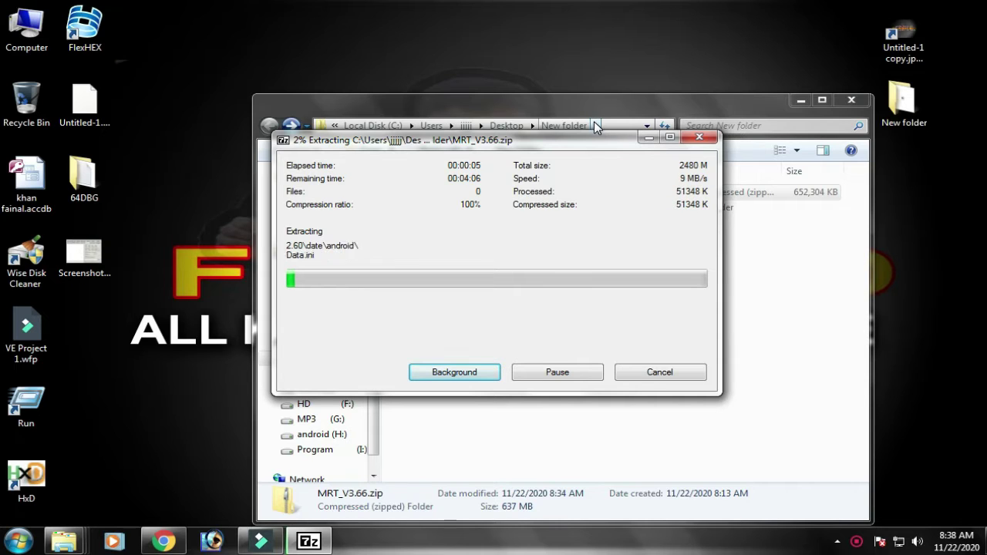
pyautogui.moveTo(452, 144); pyautogui.dragTo(501, 197)
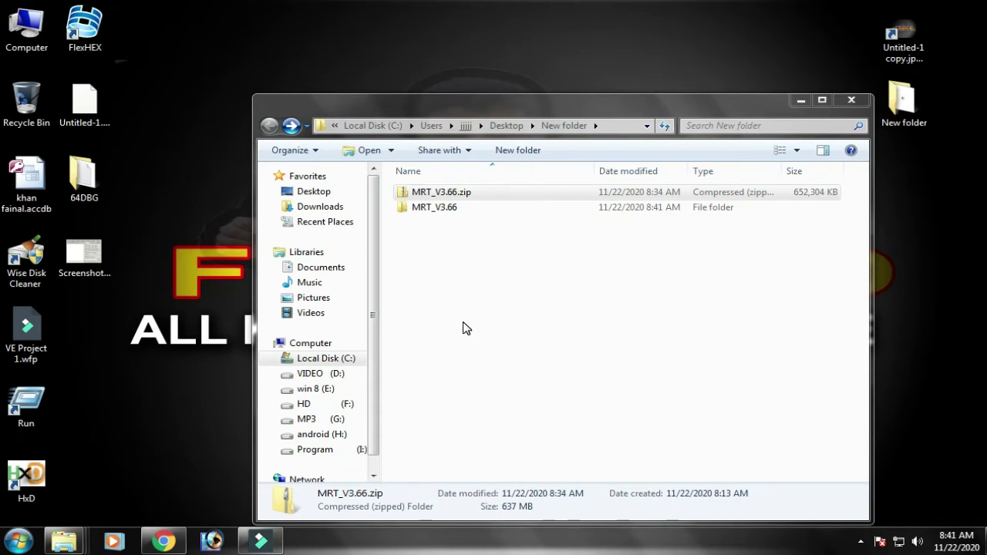
# Open the extracted MRT_V3.66 folder and go into its 2.60 subfolder
pyautogui.click(434, 218)
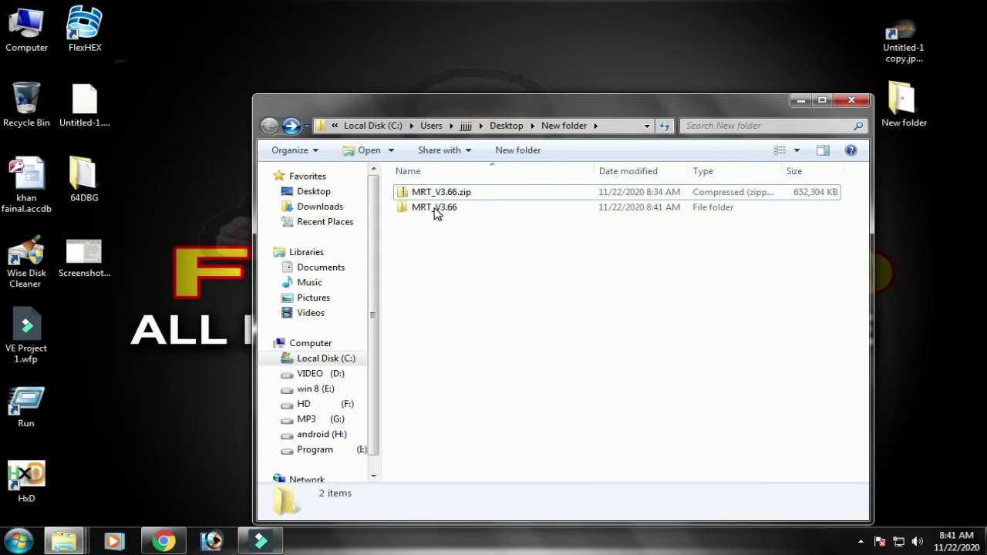
pyautogui.press('Menu')
pyautogui.click(424, 205)
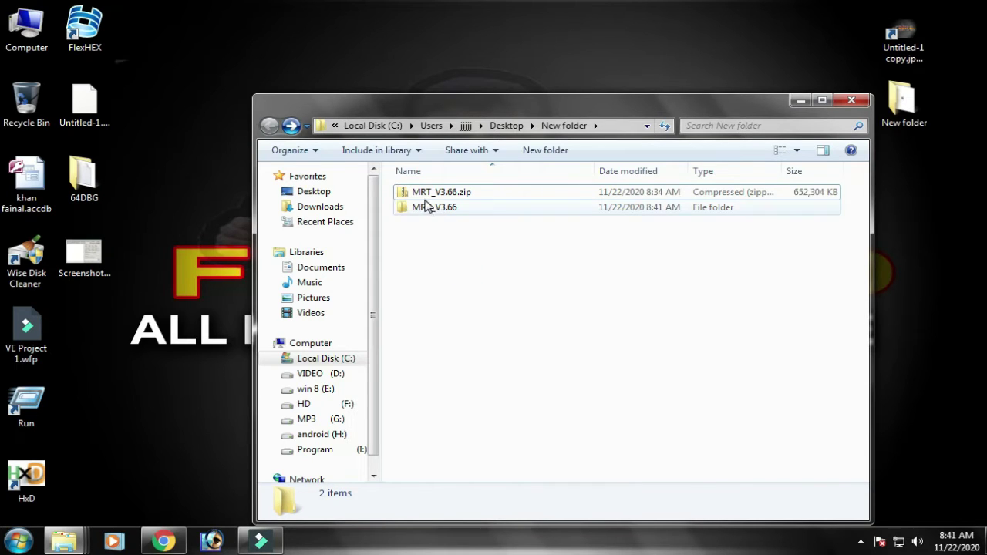
pyautogui.click(422, 209)
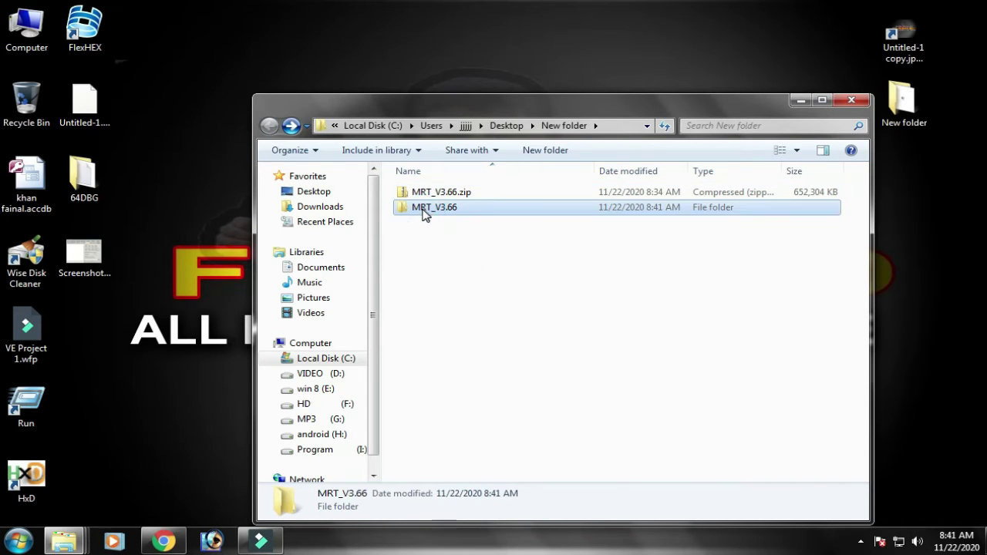
pyautogui.click(522, 332)
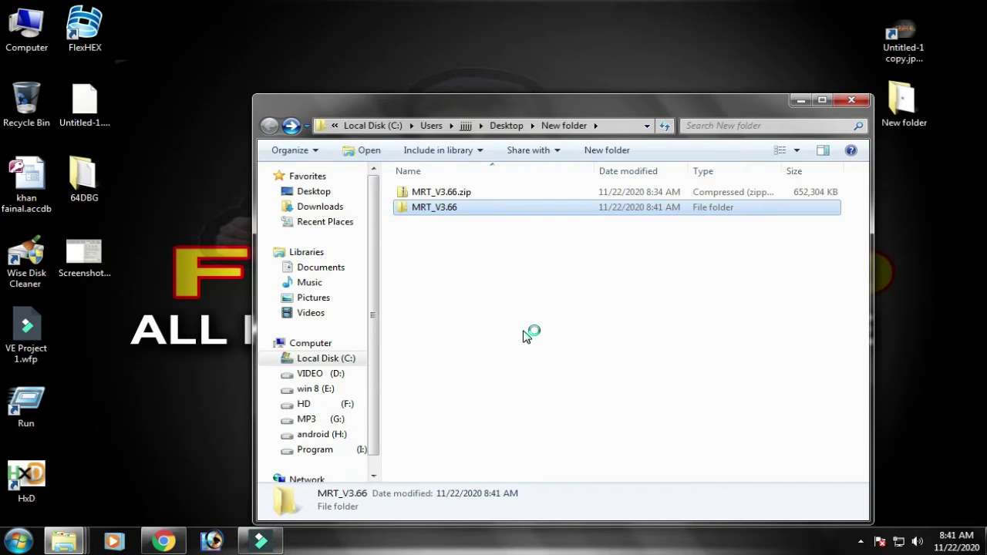
pyautogui.press('Return')
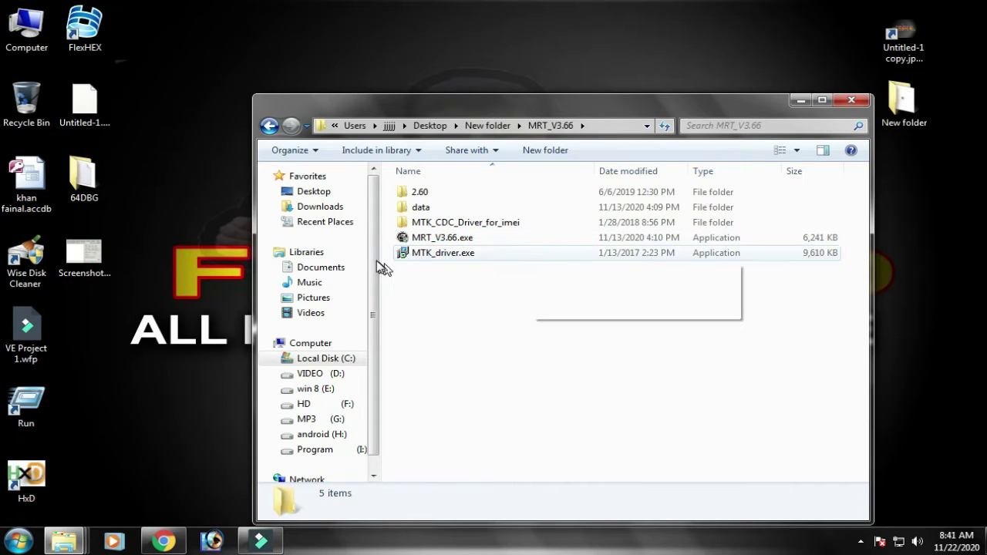
pyautogui.doubleClick(417, 194)
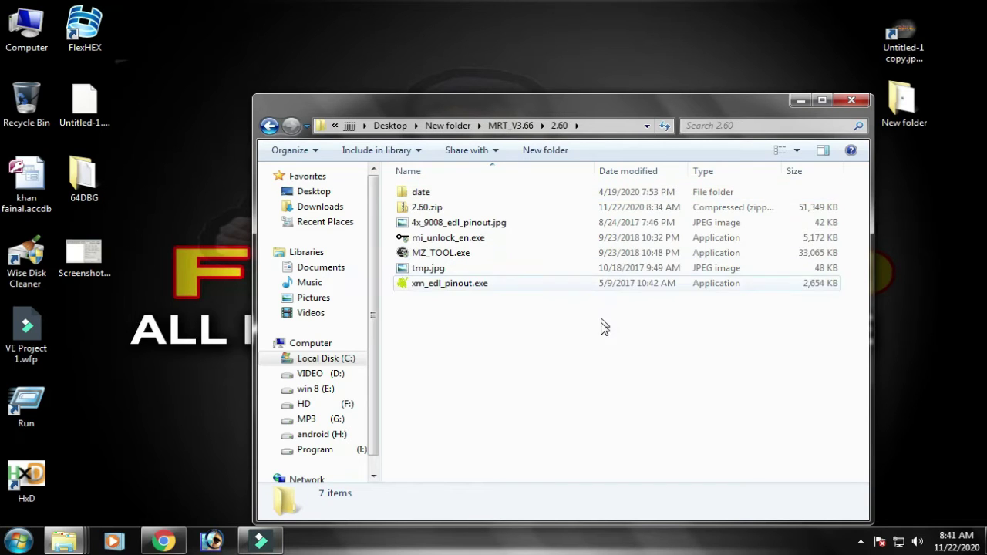
# Extract 2.60.zip with 7-Zip into a 2.60 subfolder of the current folder
pyautogui.click(424, 210)
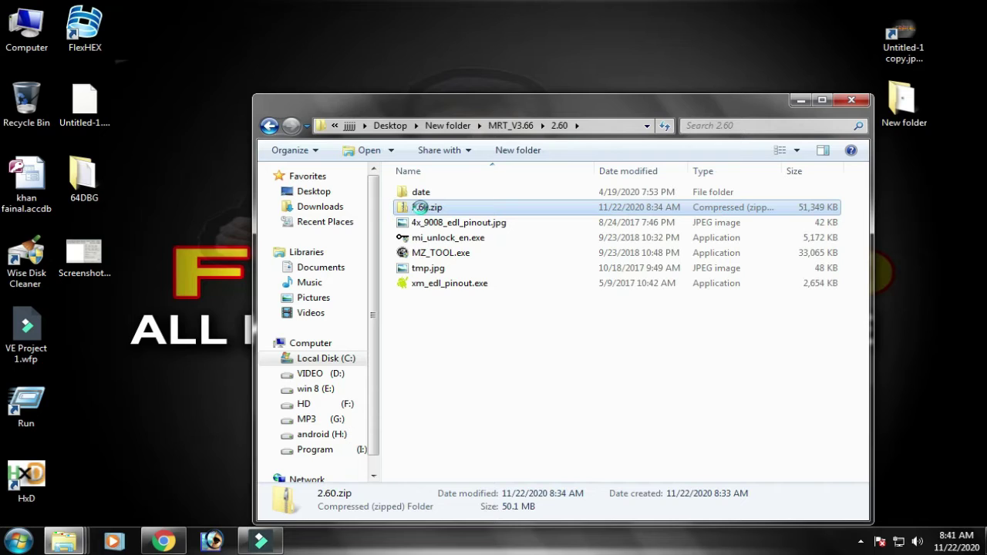
pyautogui.rightClick(421, 209)
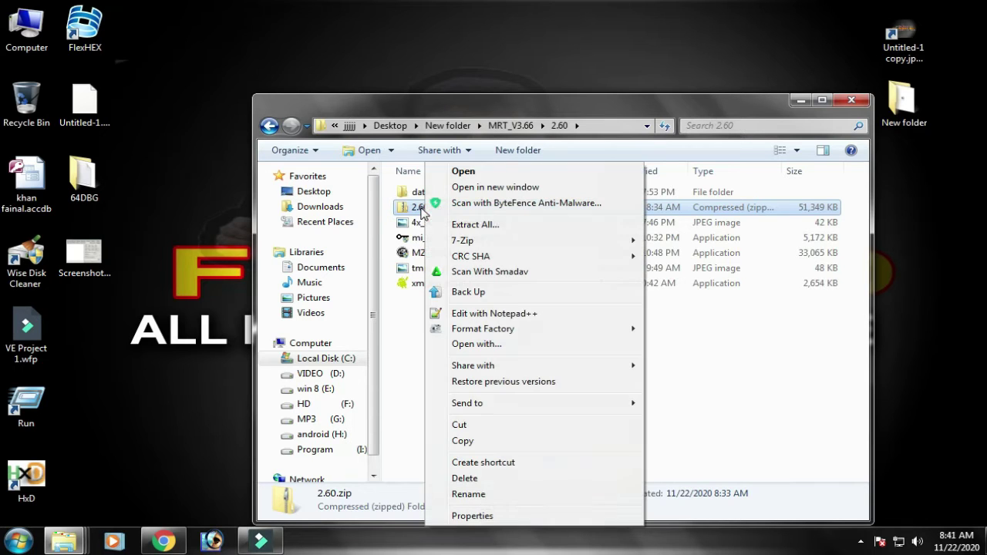
pyautogui.moveTo(531, 244)
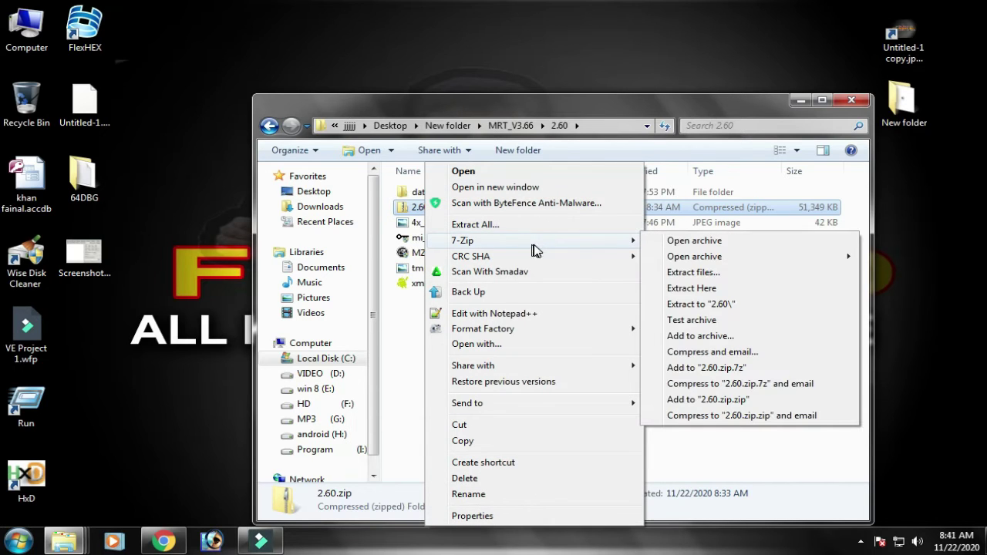
pyautogui.click(717, 276)
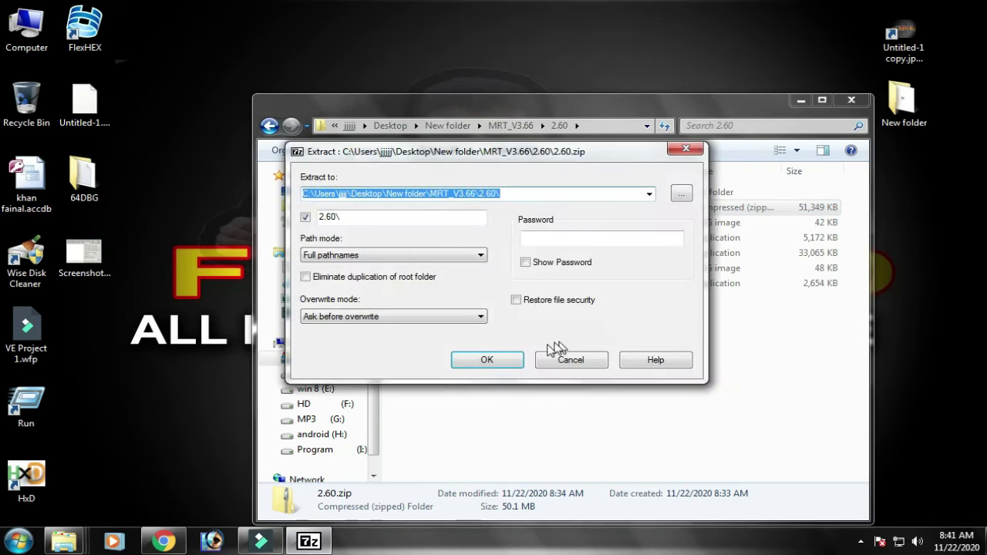
pyautogui.click(485, 359)
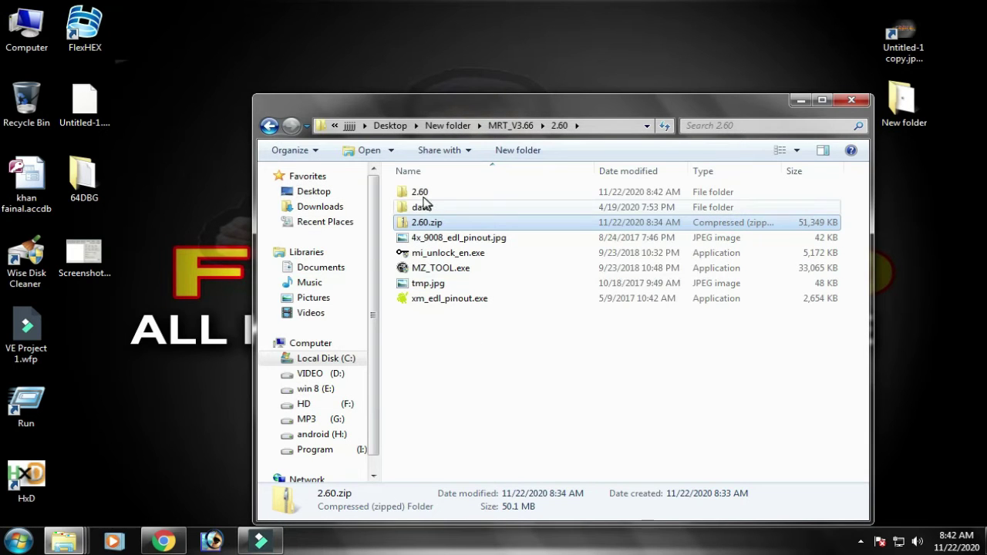
# Run 2.60.exe from the newly extracted 2.60 folder and return to the parent folder
pyautogui.doubleClick(422, 193)
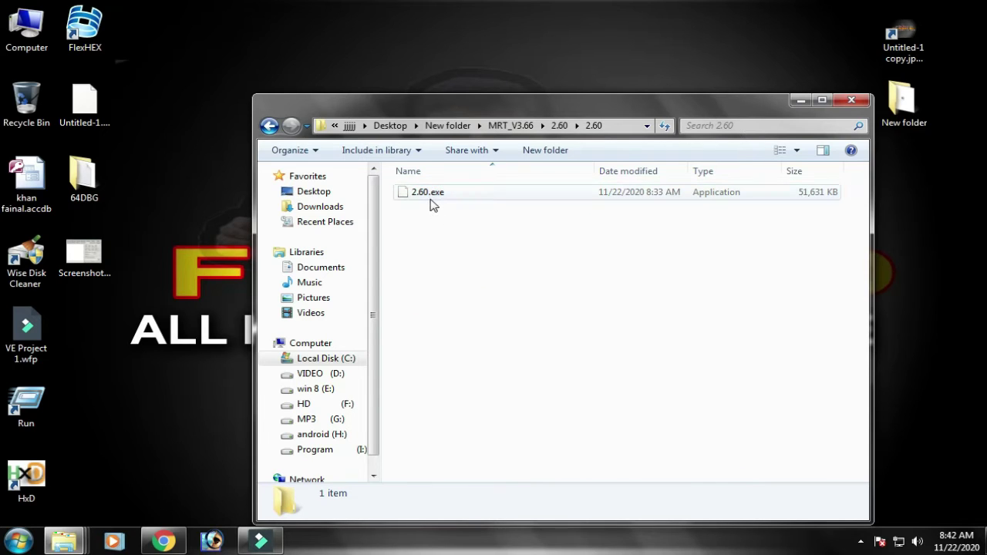
pyautogui.doubleClick(422, 195)
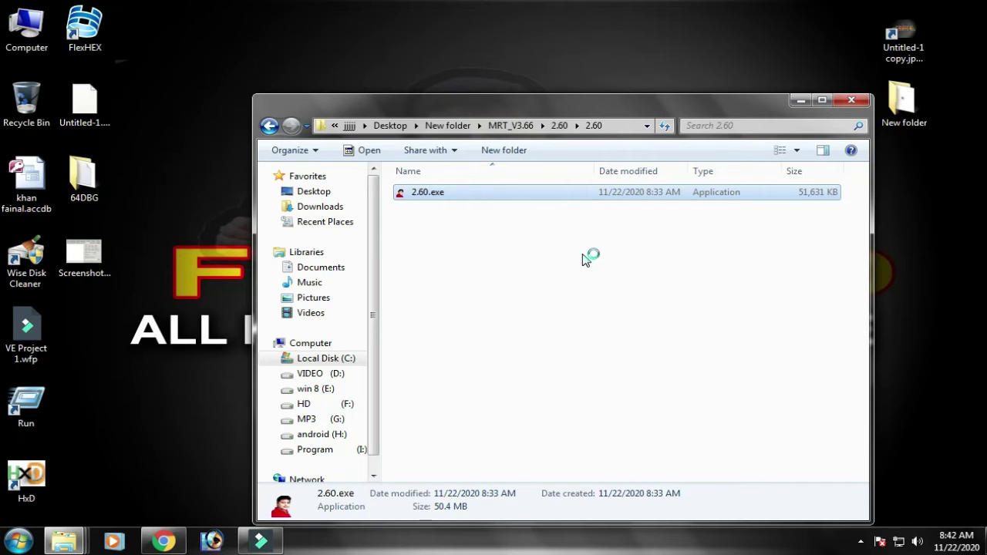
pyautogui.click(269, 126)
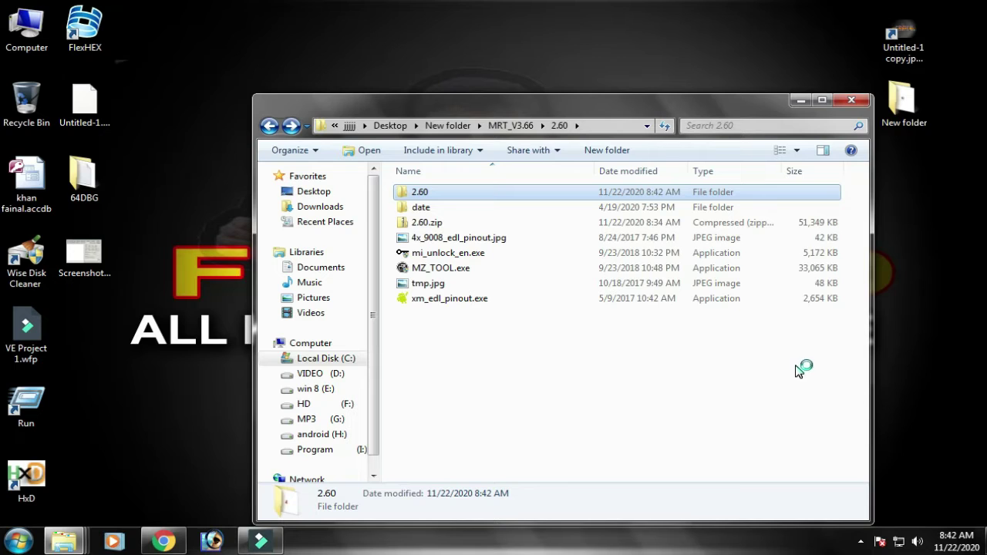
# View the contents of the date folder and go back to the 2.60 folder
pyautogui.click(428, 208)
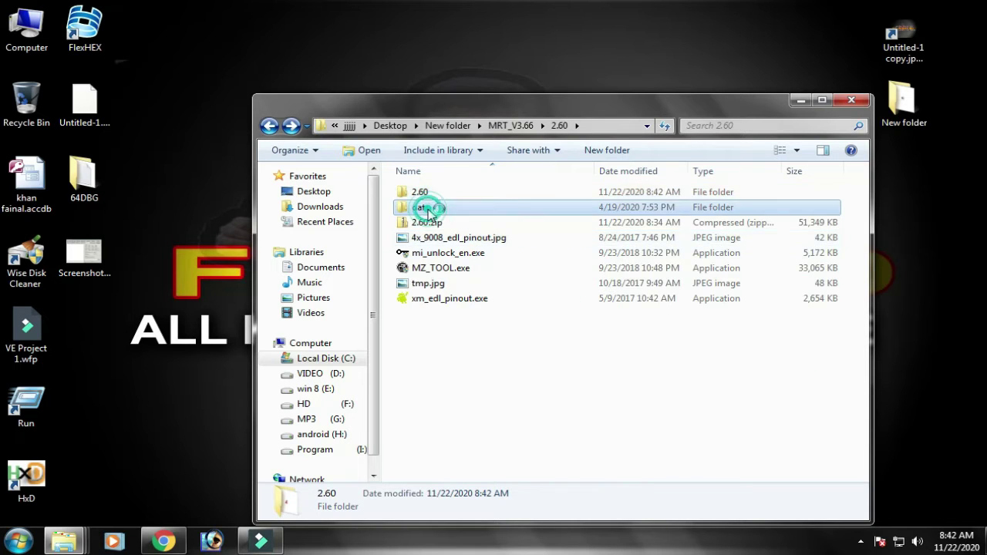
pyautogui.doubleClick(428, 209)
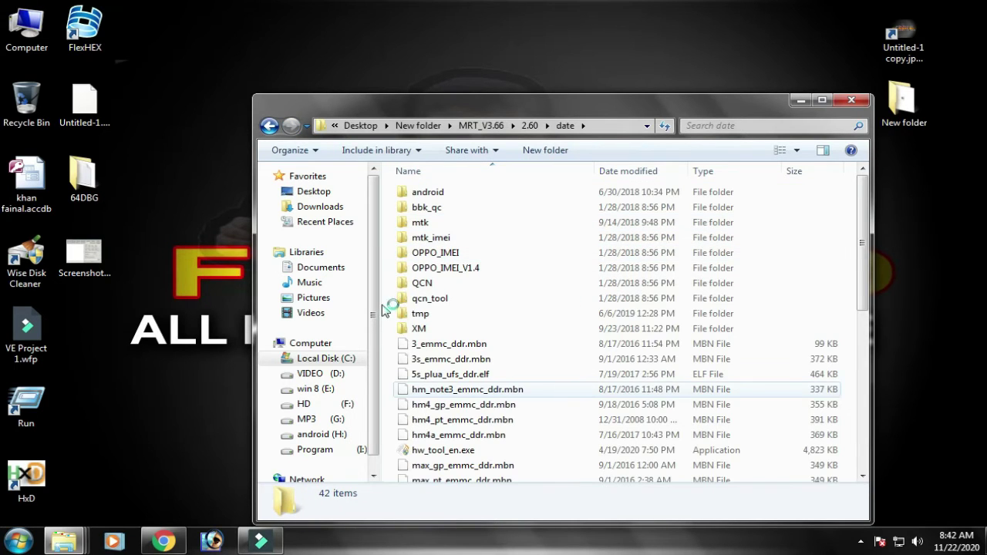
pyautogui.click(269, 126)
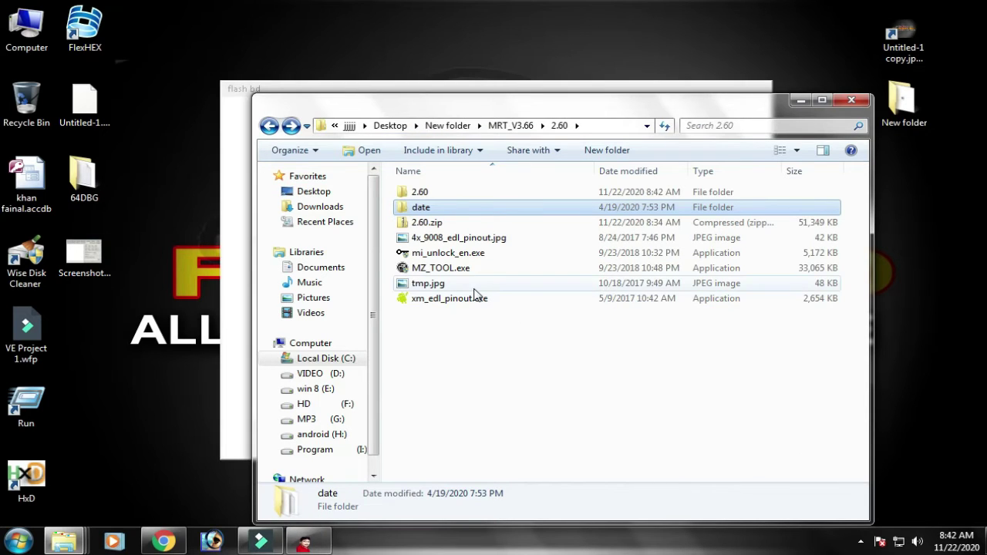
# Select all items in the 2.60 folder, check their combined properties, and clear the selection
pyautogui.moveTo(565, 391); pyautogui.dragTo(459, 269)
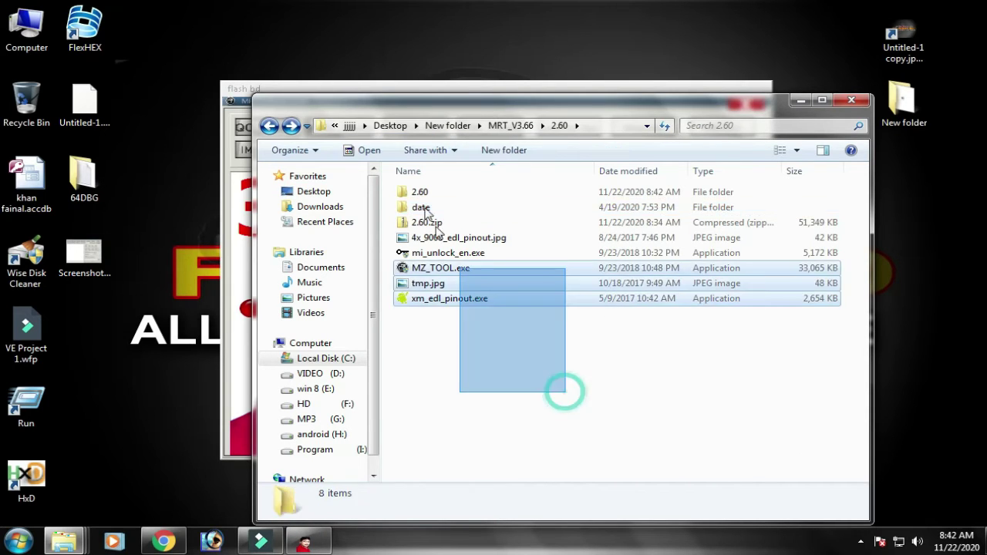
pyautogui.moveTo(425, 209); pyautogui.dragTo(422, 192)
pyautogui.click(463, 170)
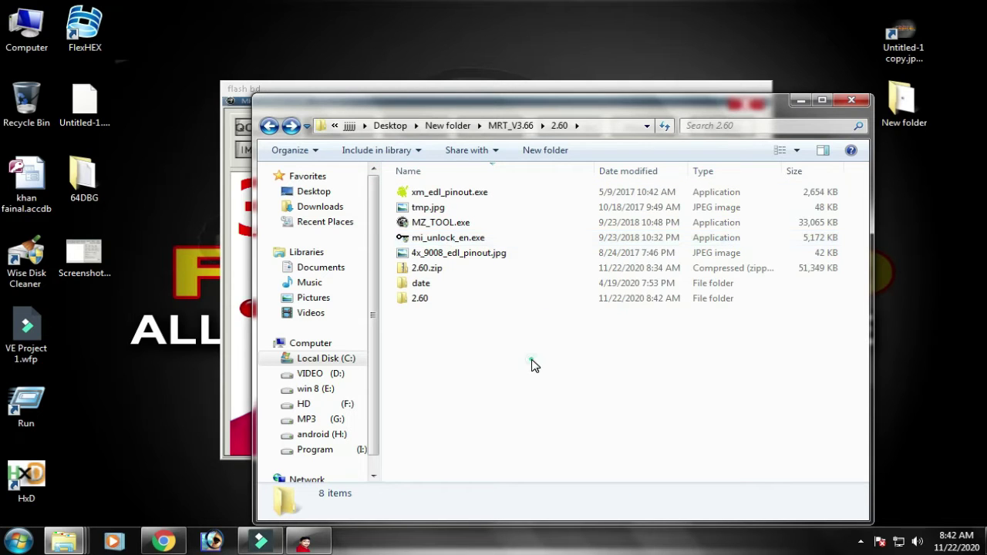
pyautogui.moveTo(577, 400); pyautogui.dragTo(419, 213)
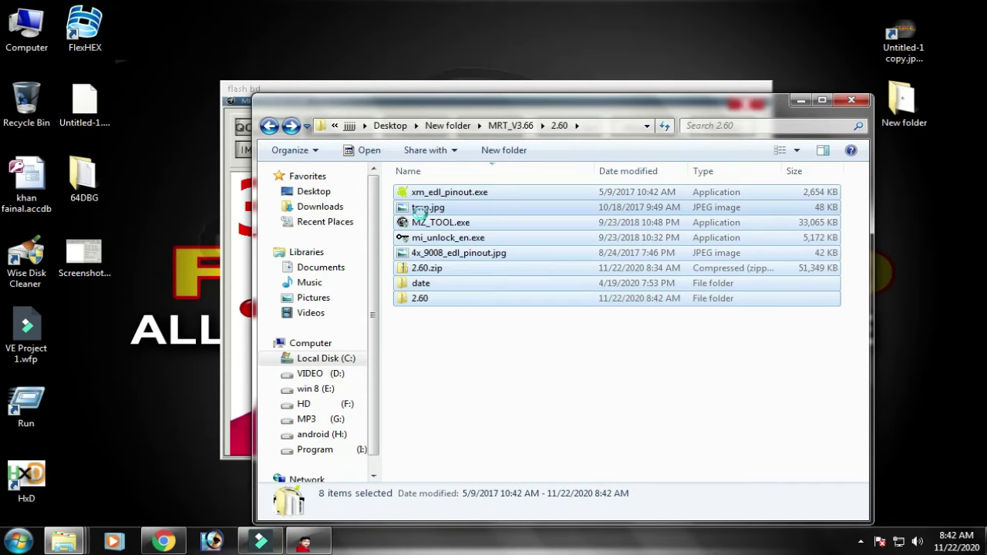
pyautogui.rightClick(423, 214)
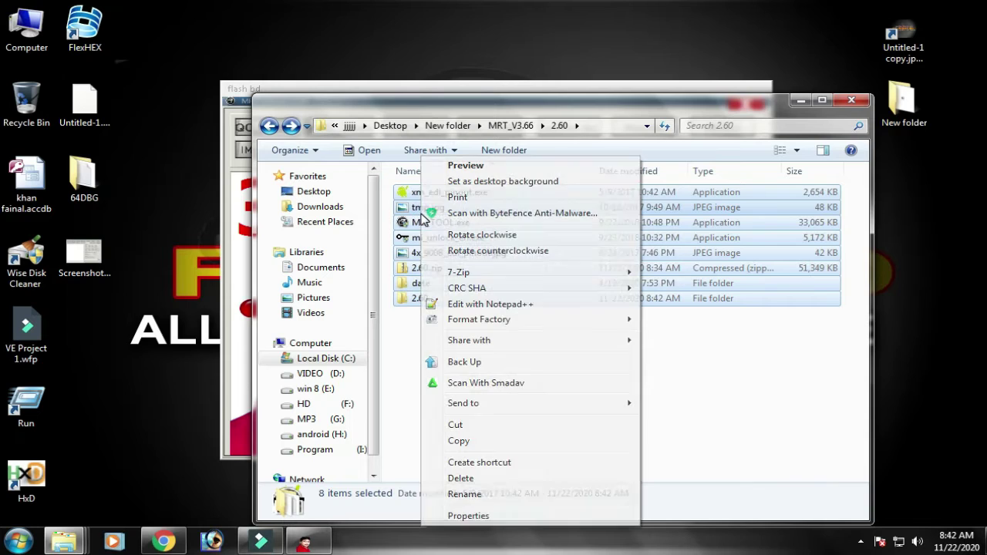
pyautogui.click(475, 518)
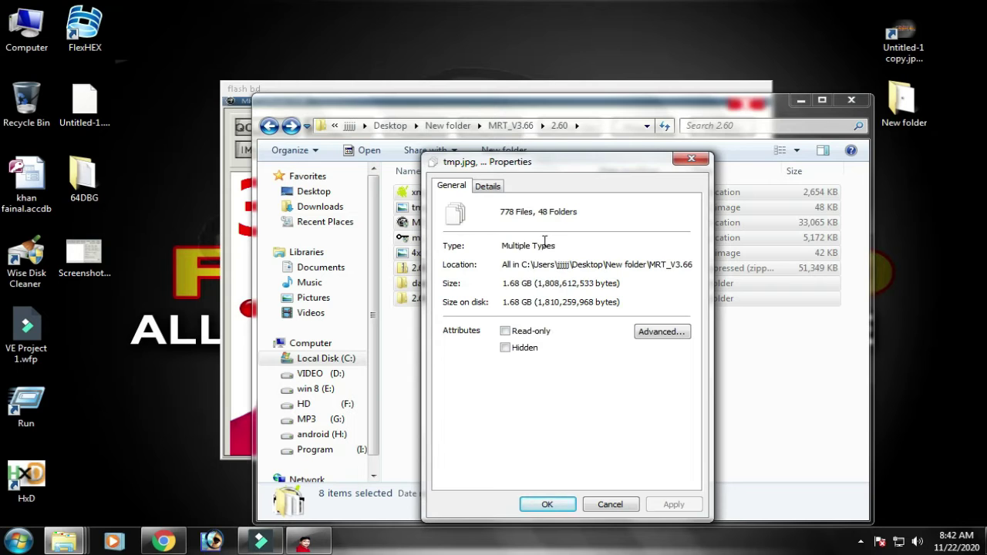
pyautogui.click(691, 159)
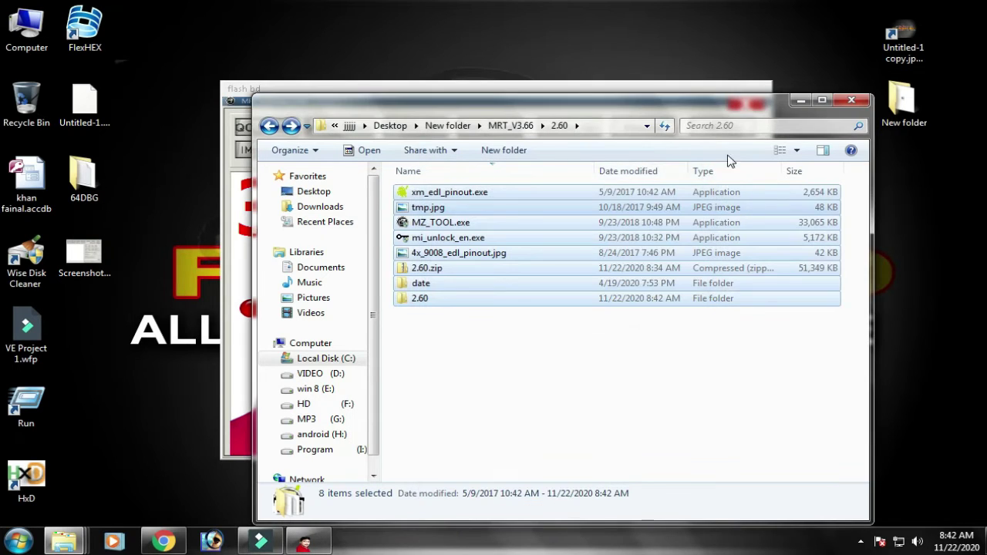
pyautogui.click(462, 346)
# Bring the flash bd launcher to the front, open its file location, and enter the inner 3.66 .2.60 folder
pyautogui.moveTo(385, 96); pyautogui.dragTo(346, 170)
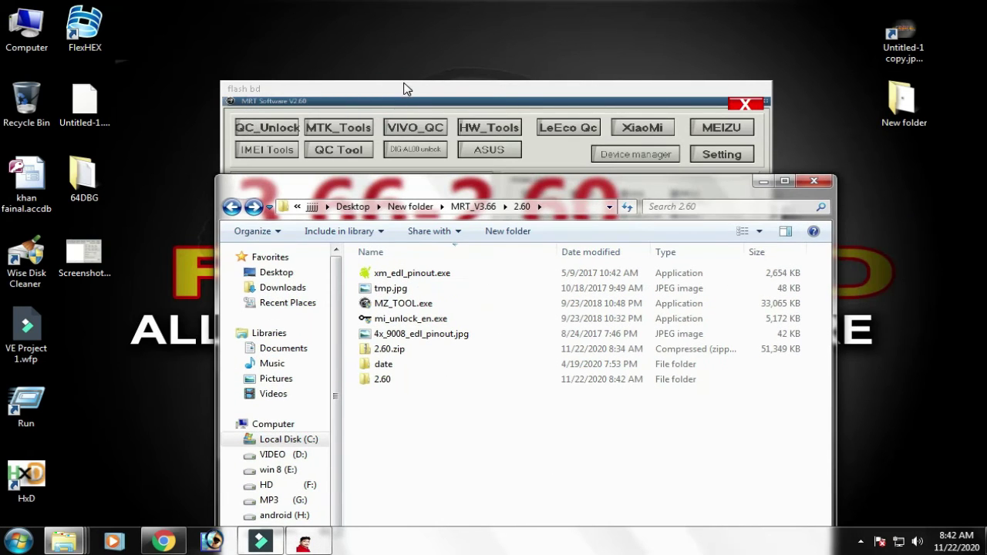
pyautogui.click(407, 91)
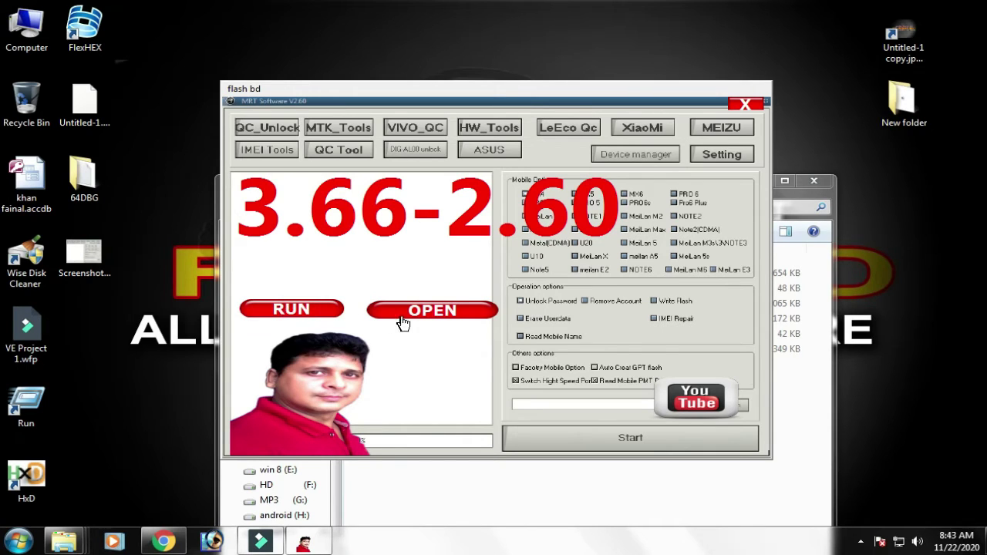
pyautogui.click(453, 313)
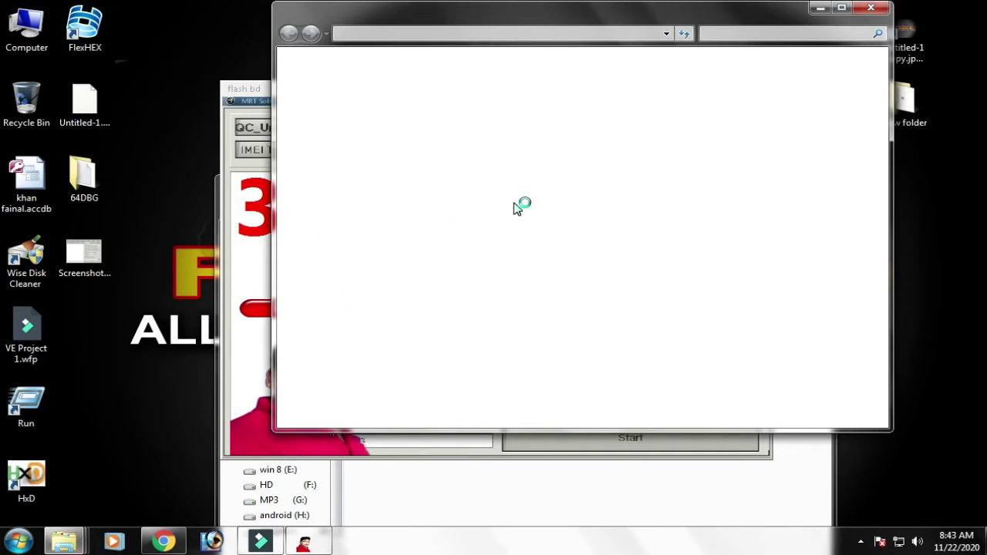
pyautogui.click(442, 102)
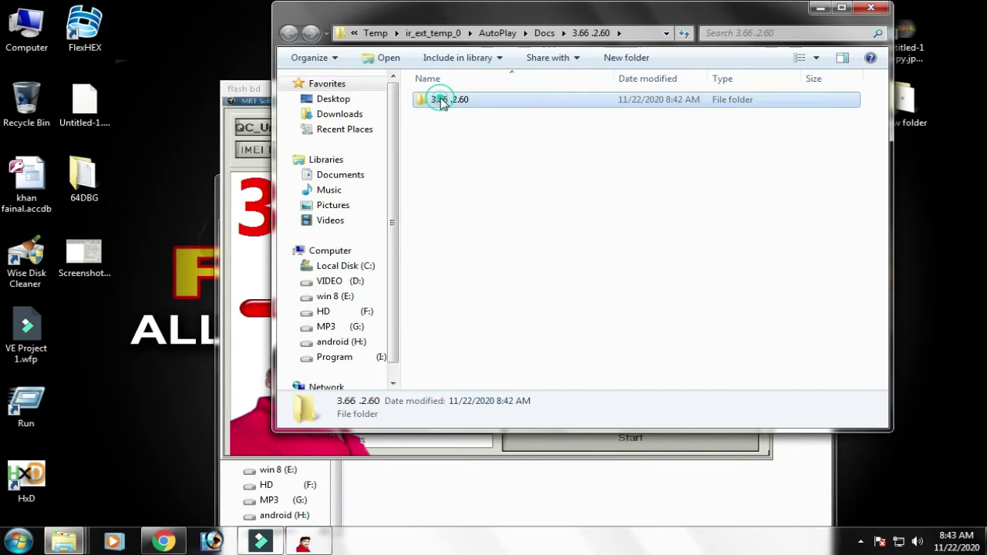
pyautogui.doubleClick(441, 102)
# Copy 2.60.exe from the inner 3.66 .2.60 folder into the MRT_V3.66 2.60 folder and close the source window
pyautogui.click(449, 107)
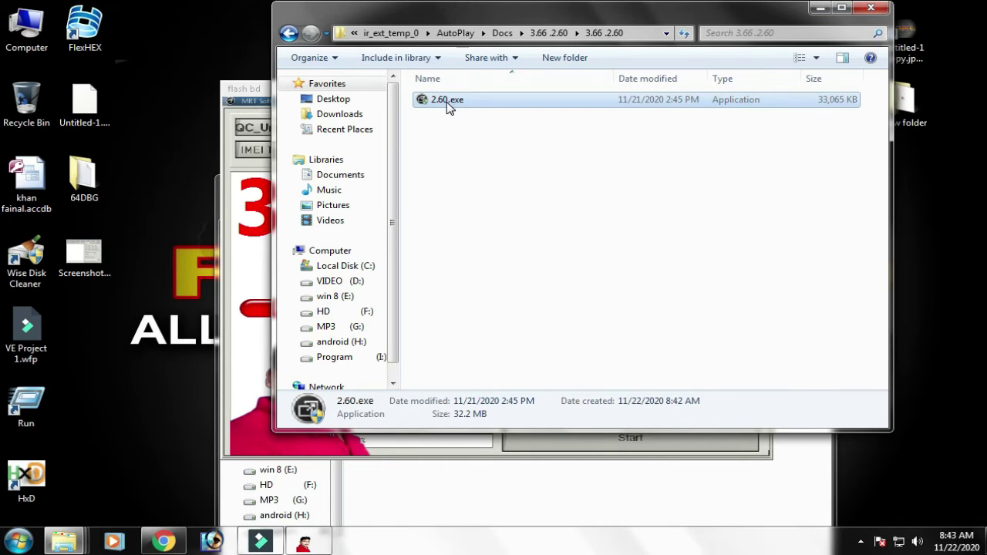
pyautogui.rightClick(449, 107)
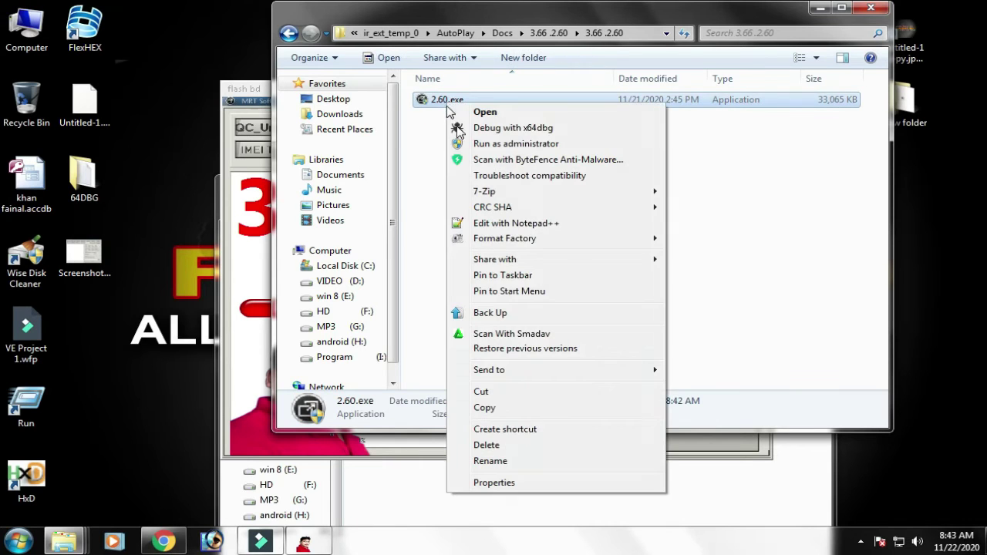
pyautogui.click(481, 407)
pyautogui.click(441, 513)
pyautogui.rightClick(442, 447)
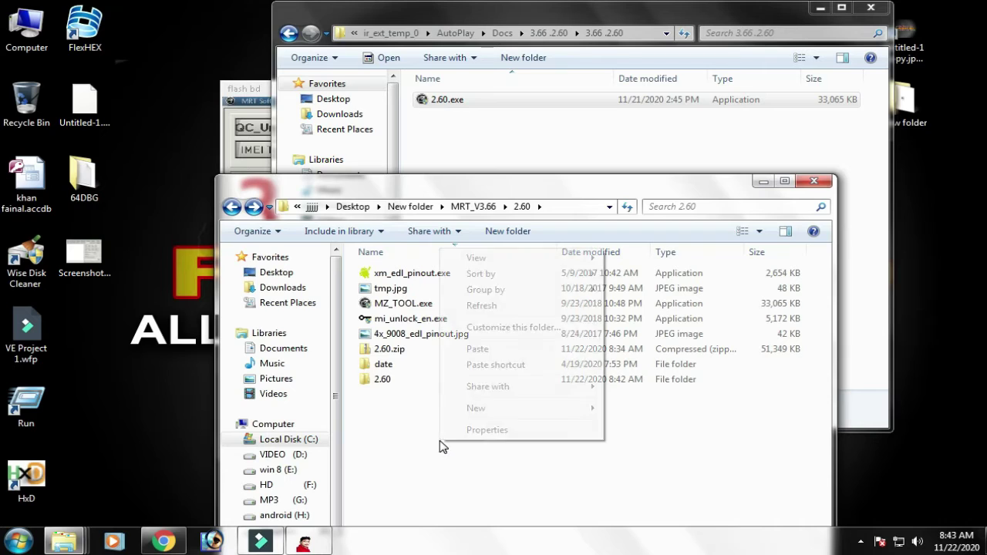
pyautogui.click(483, 348)
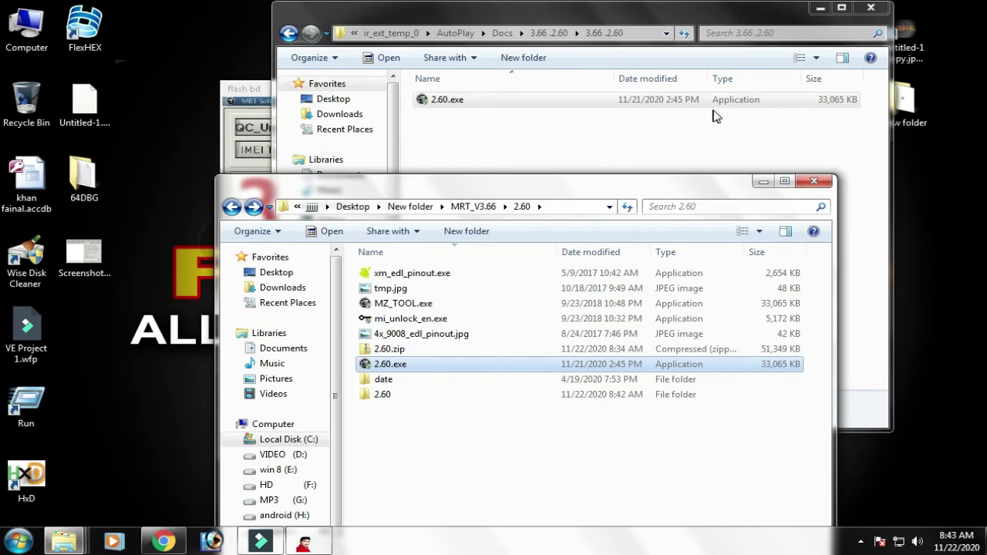
pyautogui.click(870, 7)
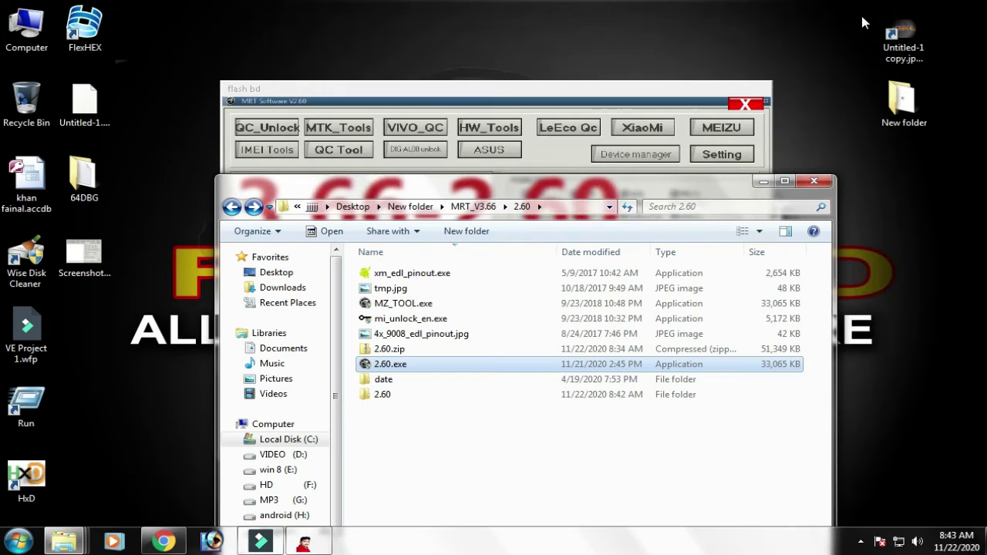
# Run the copied 2.60.exe from the MRT_V3.66 2.60 folder and minimize the folder window
pyautogui.click(520, 467)
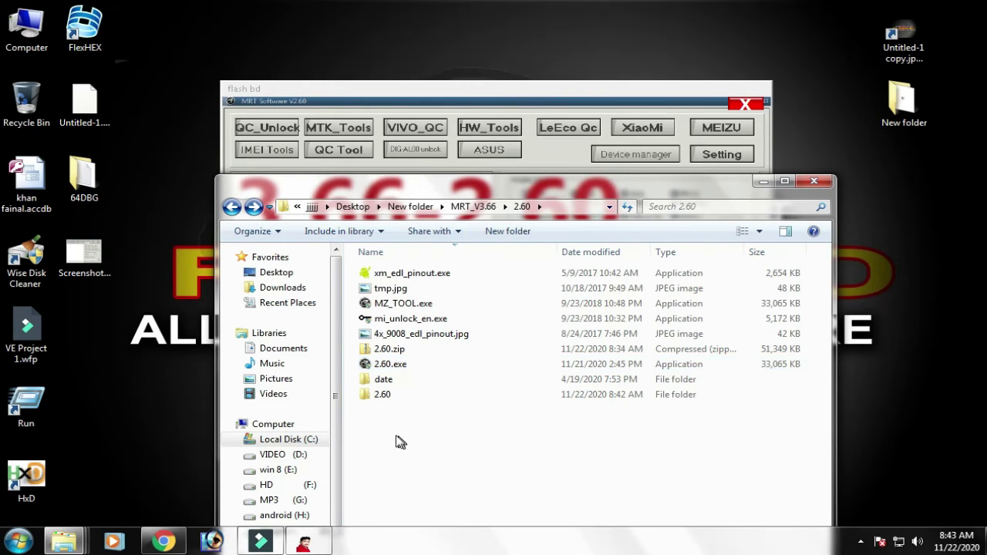
pyautogui.doubleClick(388, 365)
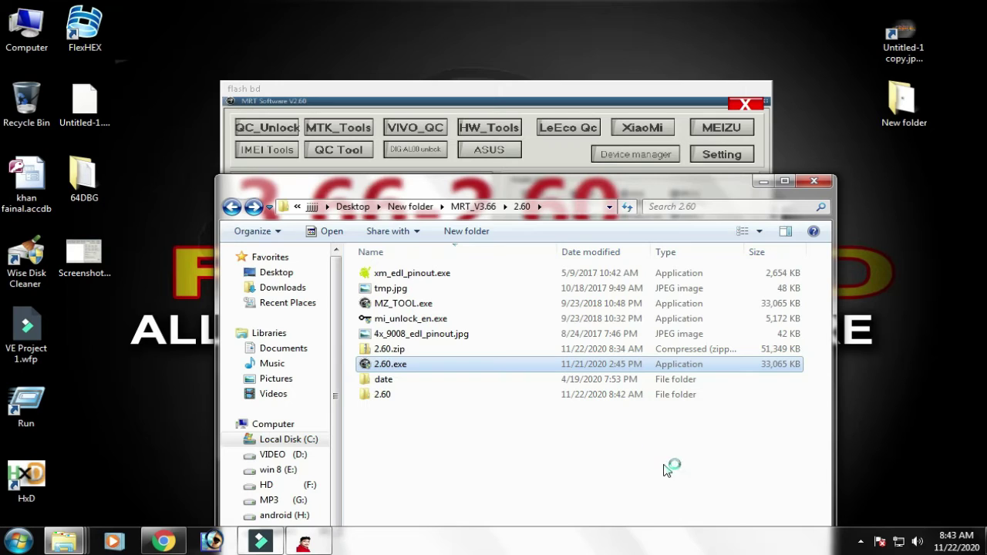
pyautogui.click(866, 541)
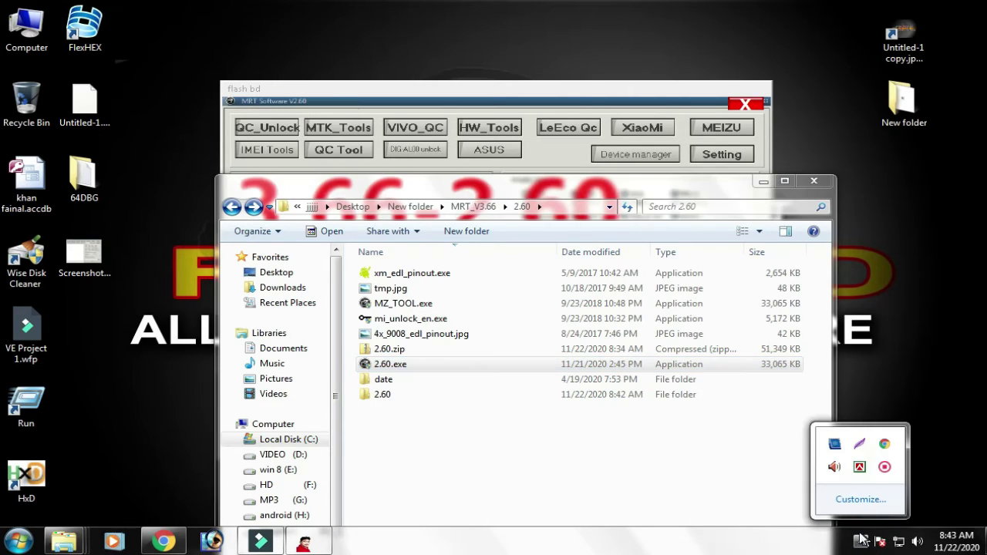
pyautogui.click(764, 182)
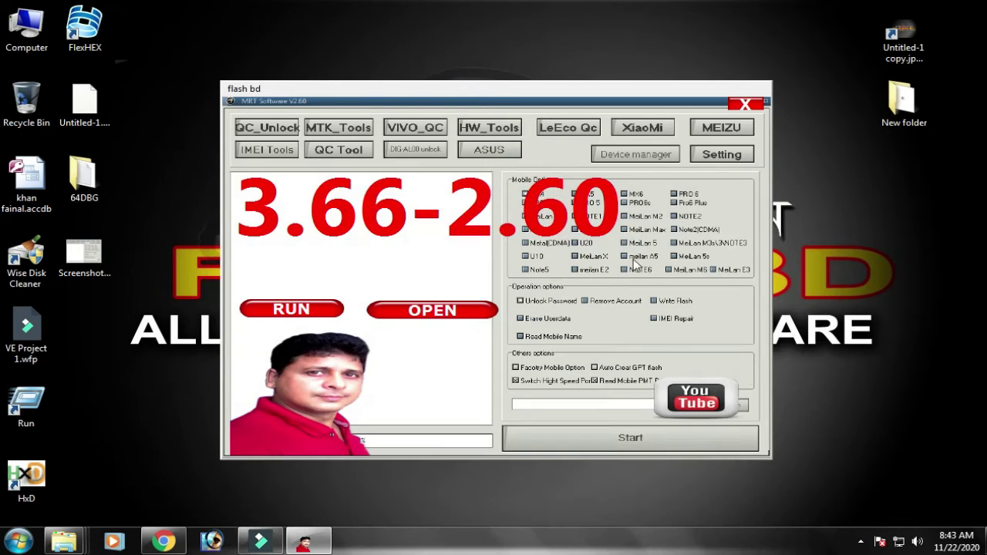
pyautogui.click(283, 264)
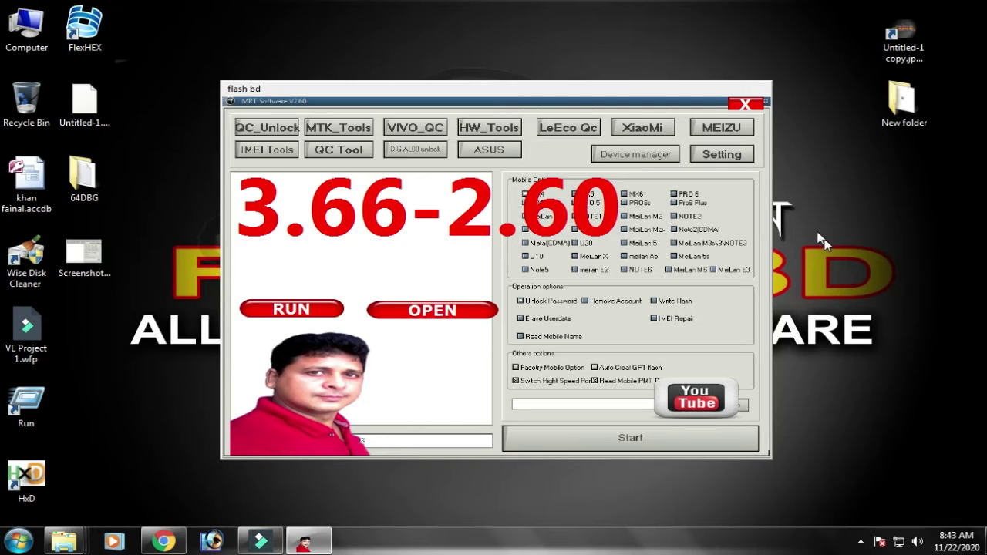
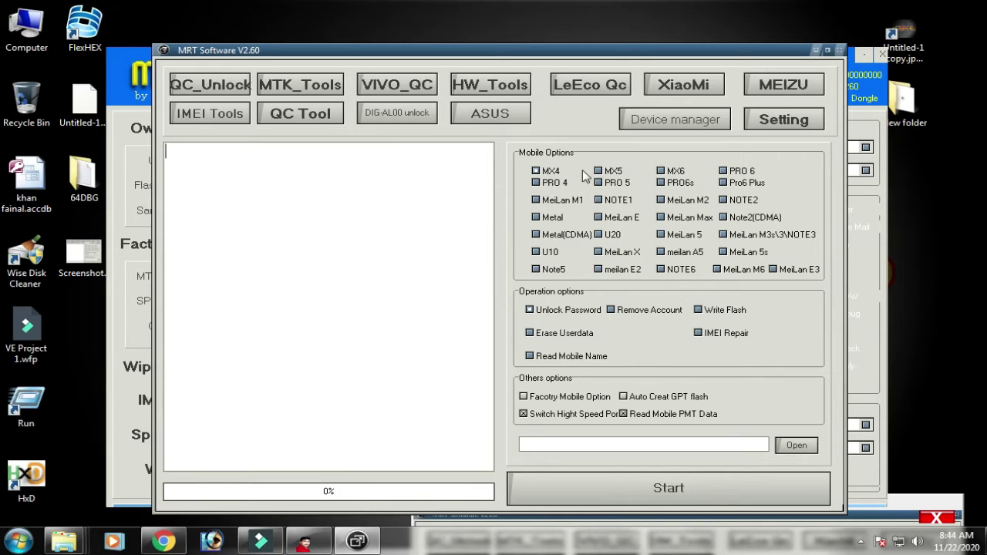
# Bring the 2.60 folder window forward to review its path and files, and minimize it again
pyautogui.click(319, 333)
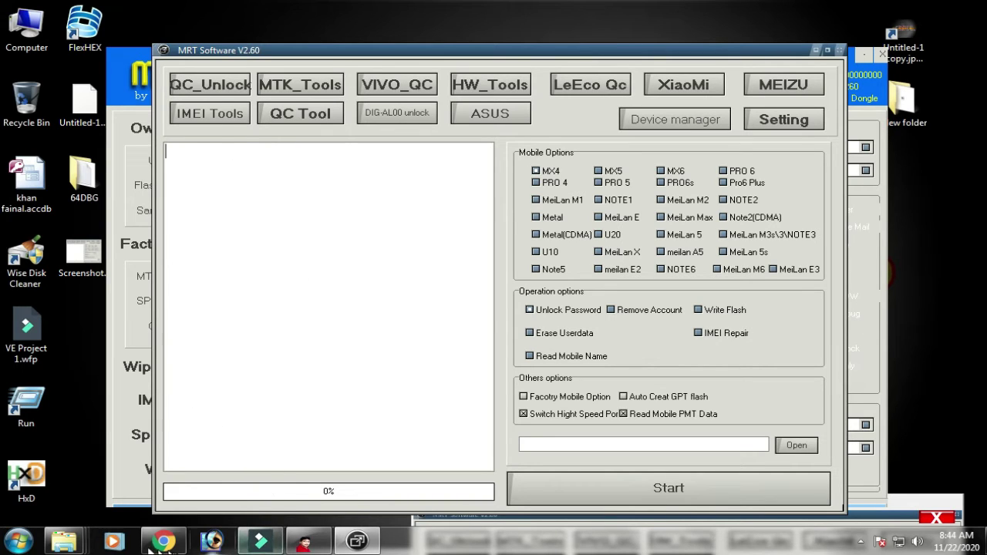
pyautogui.moveTo(64, 541)
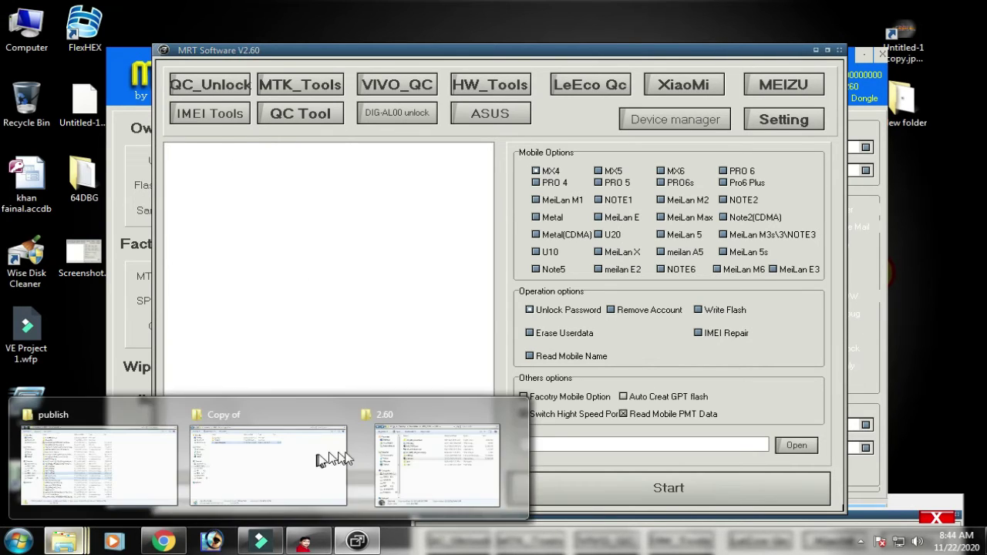
pyautogui.click(436, 455)
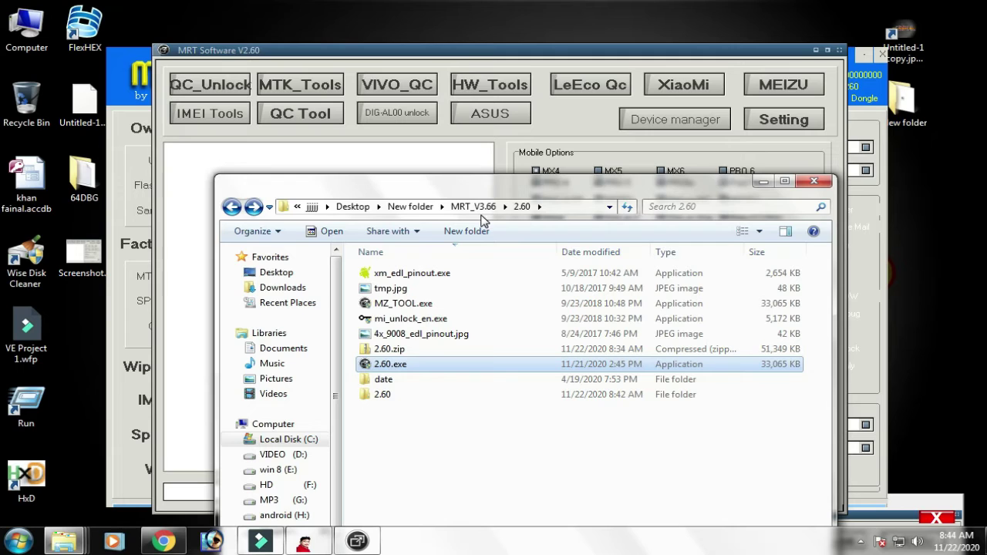
pyautogui.click(765, 184)
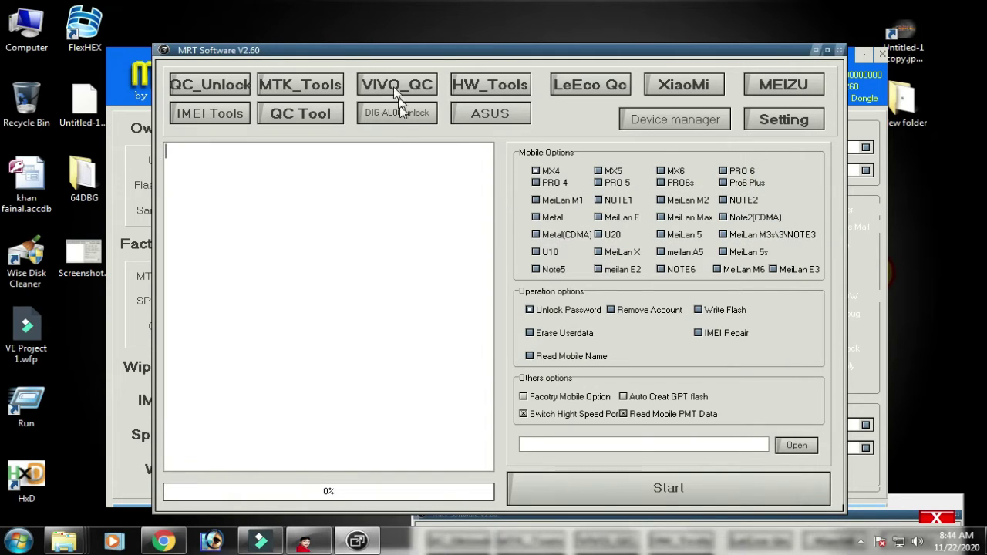
# Examine the operation options of the VIVO_QC tool, reselect Unlock(BootloaderAccountUser Lock...), and close the tool window
pyautogui.click(395, 90)
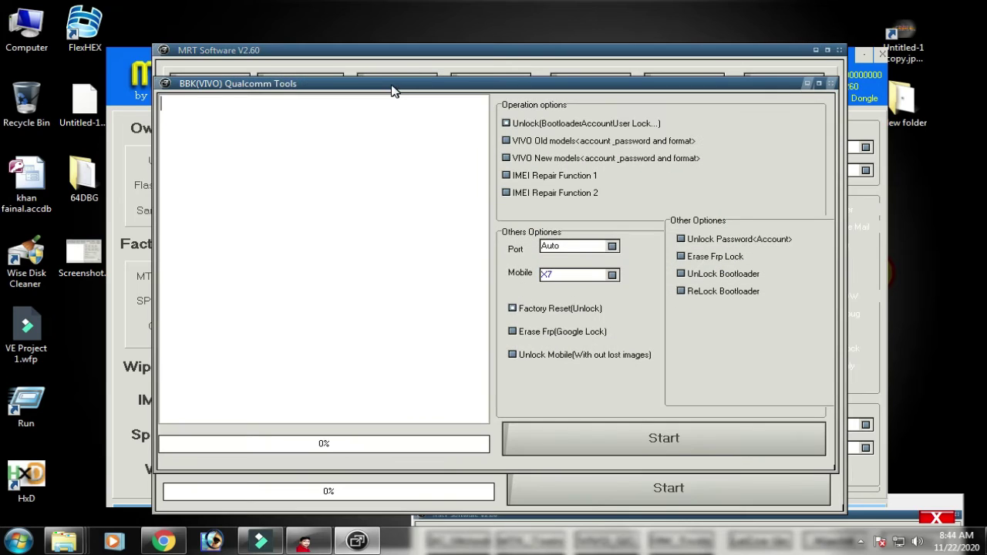
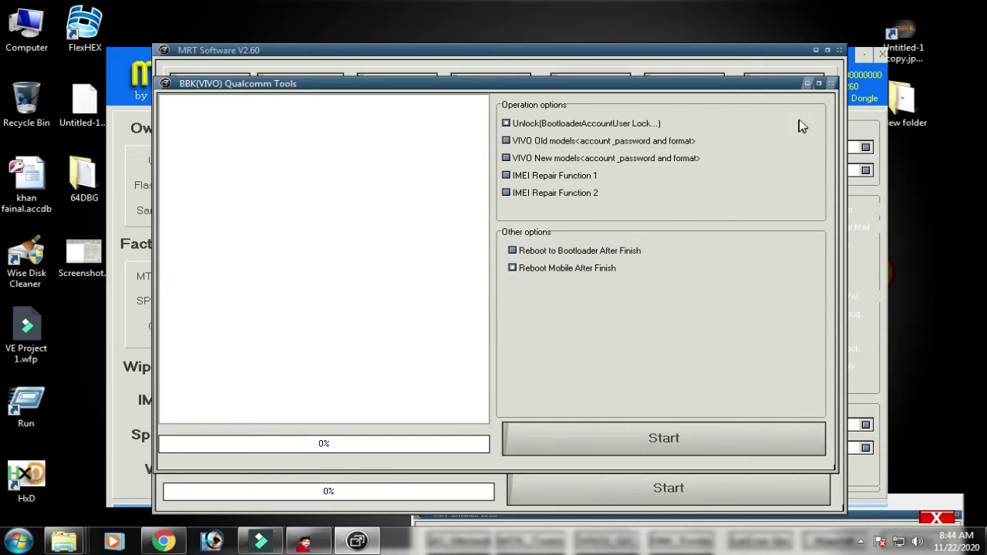
pyautogui.click(830, 85)
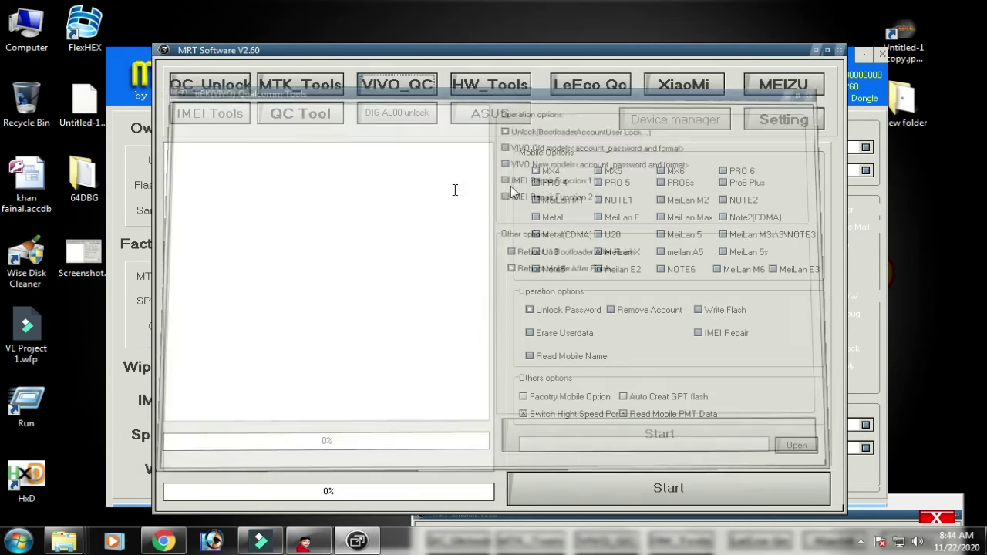
pyautogui.click(422, 84)
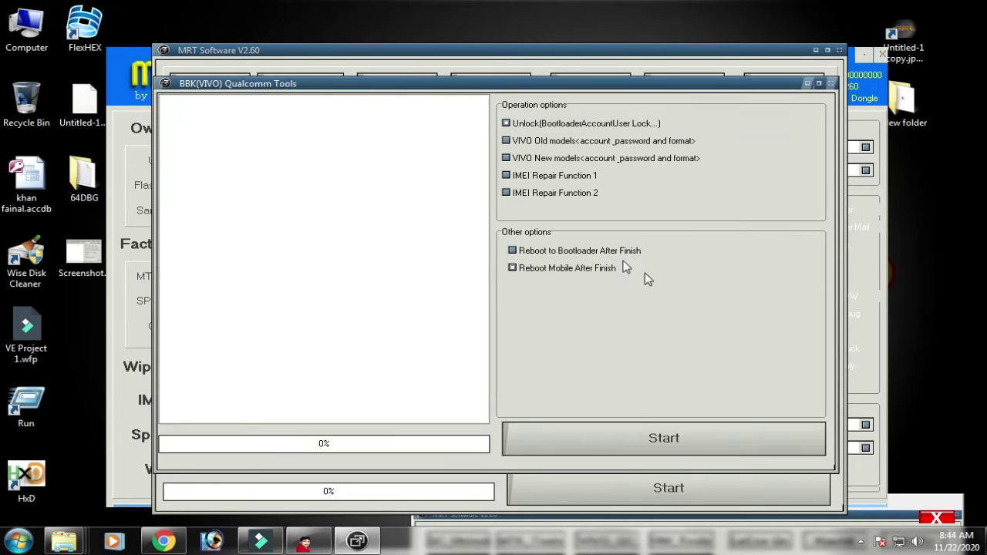
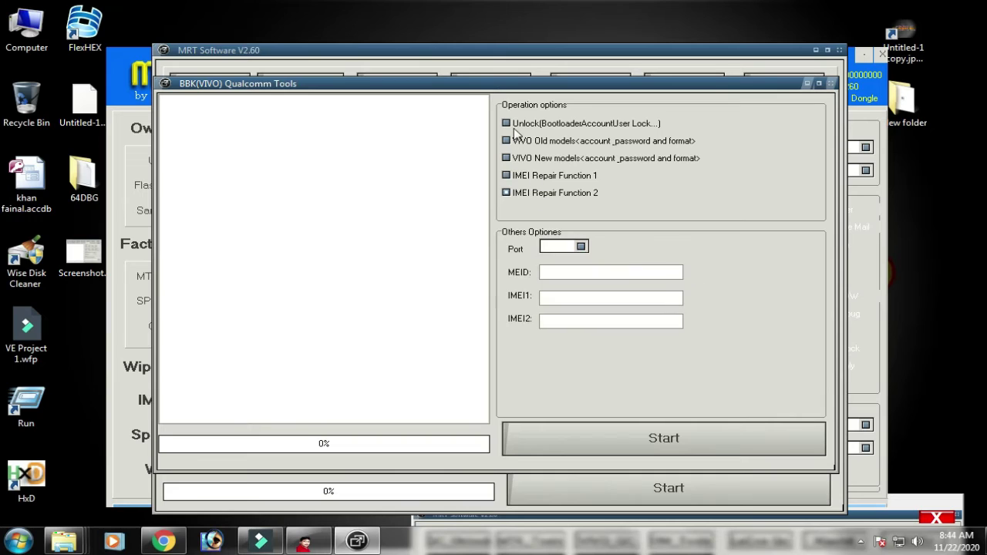
pyautogui.click(515, 126)
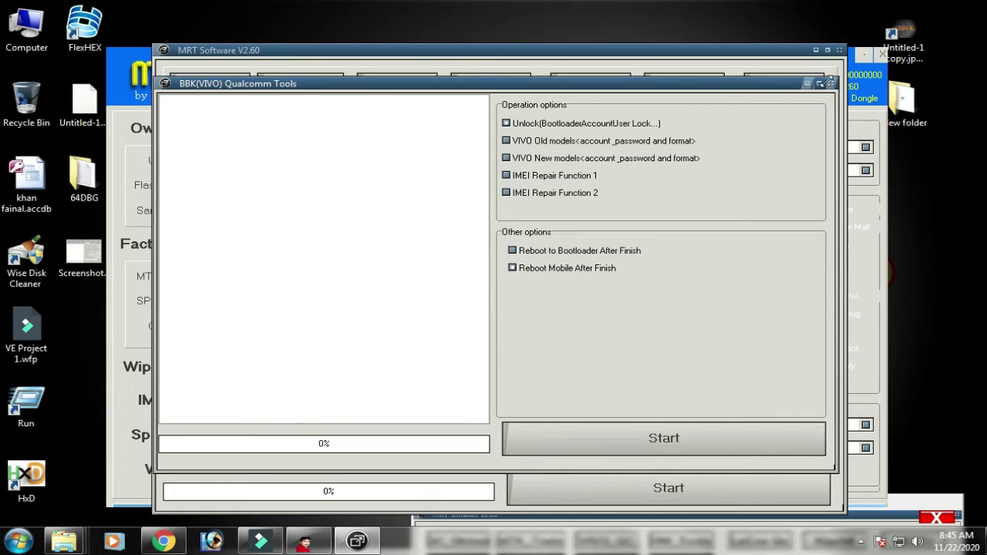
pyautogui.click(827, 83)
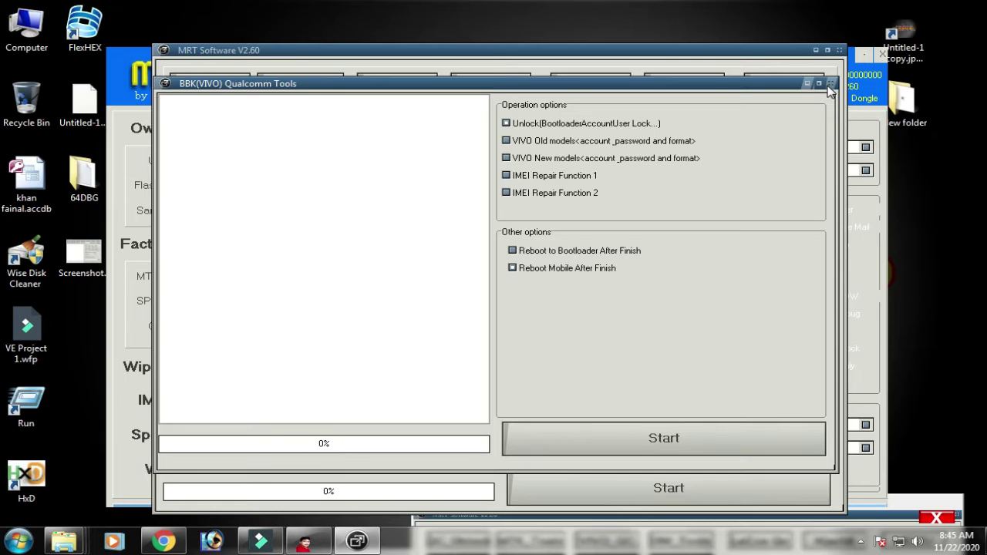
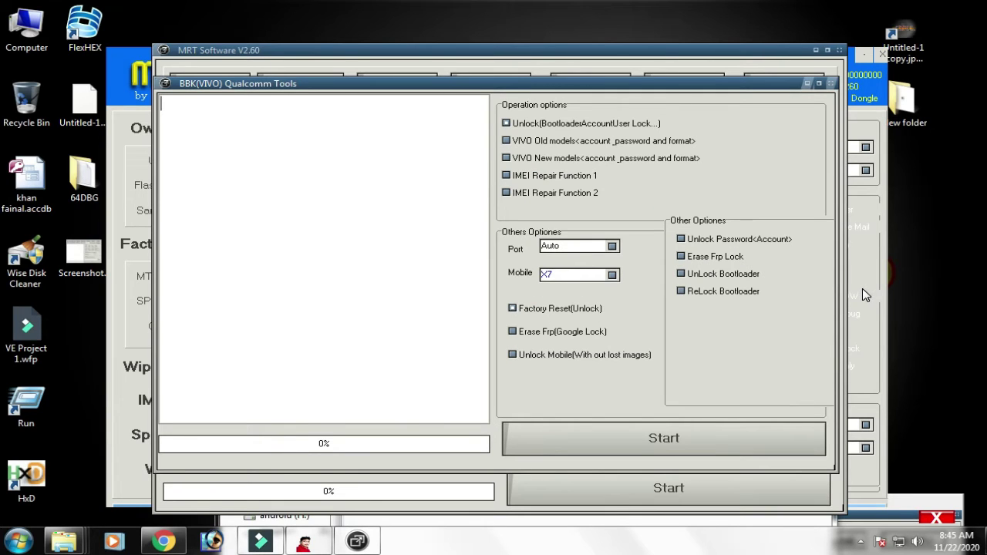
# Go through the supported phone models in BBK(VIVO) Qualcomm Tools and set Mobile to Z1i
pyautogui.click(613, 275)
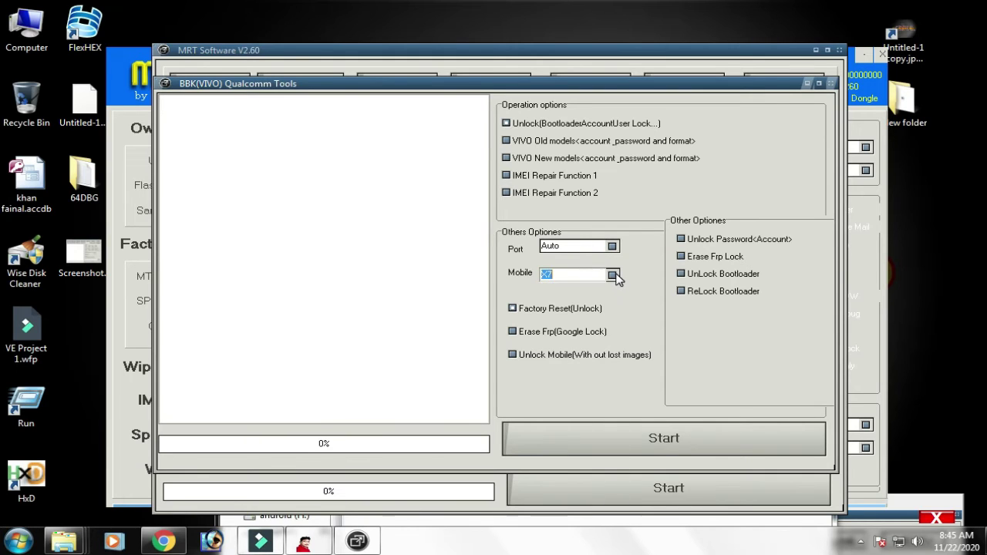
pyautogui.click(586, 295)
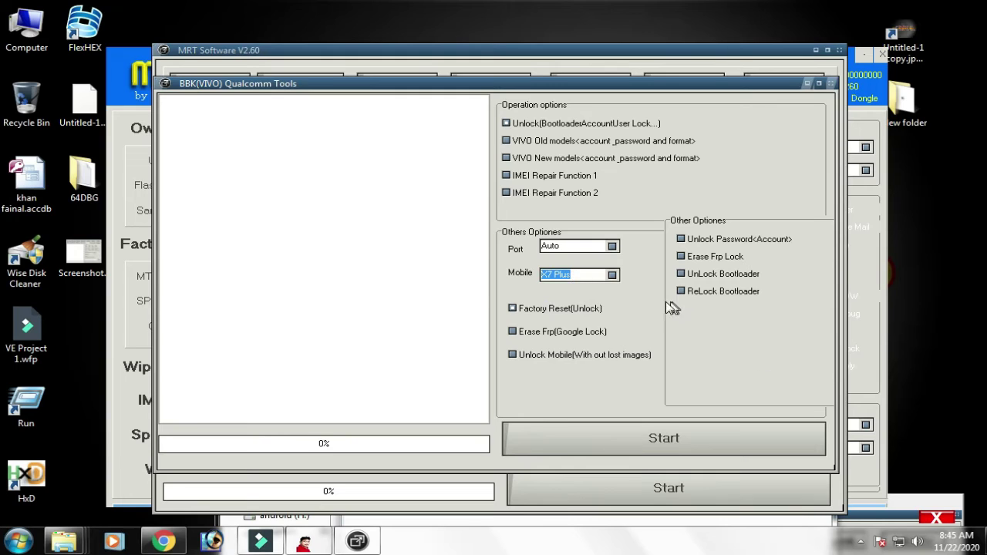
pyautogui.click(613, 275)
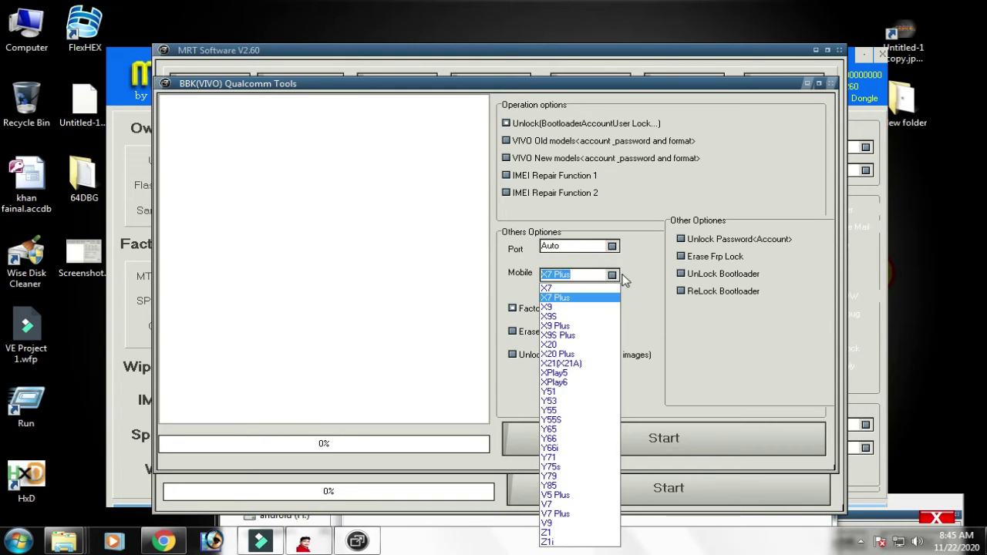
pyautogui.press('Down')
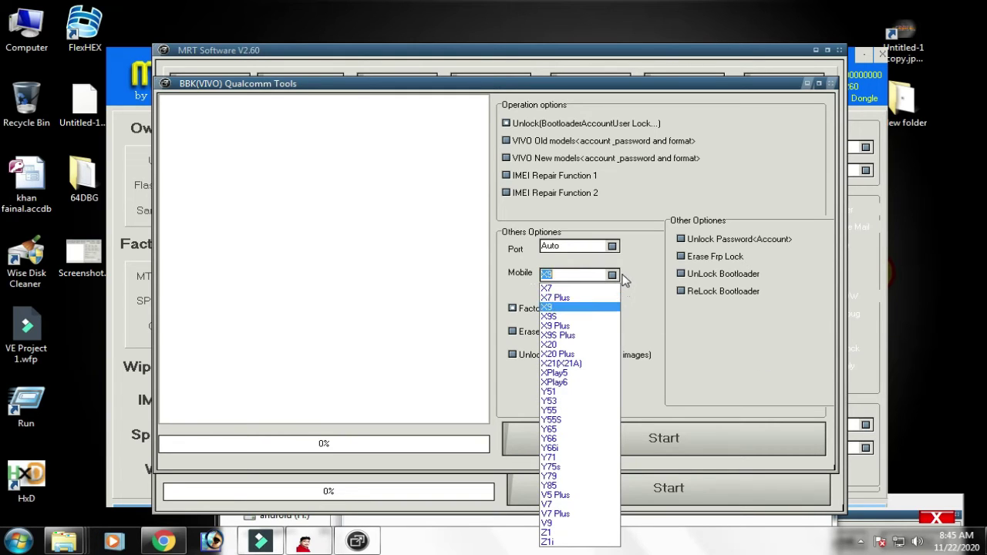
pyautogui.press('Down')
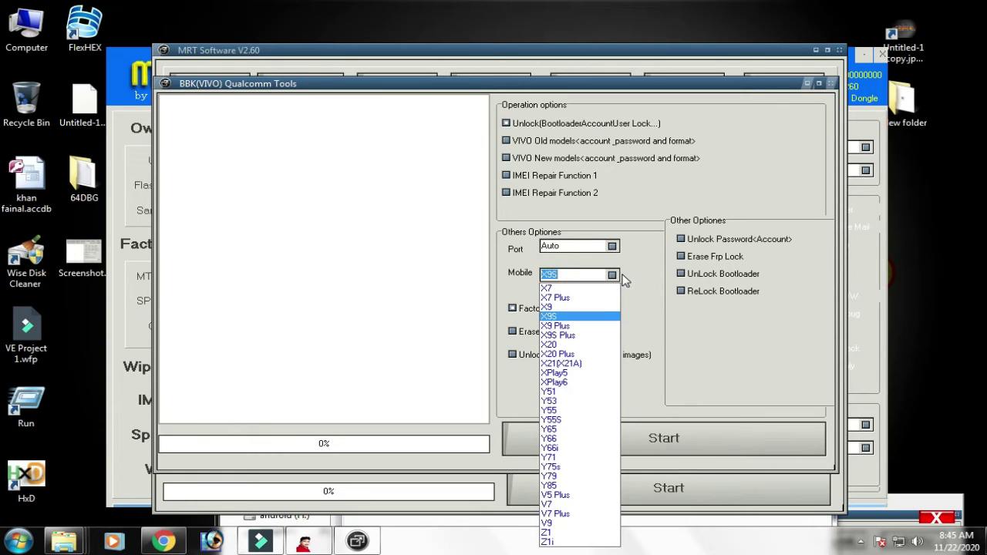
pyautogui.press('Down')
pyautogui.press('Down')
pyautogui.press('Down')
pyautogui.press('Down')
pyautogui.press('Down')
pyautogui.press('Down')
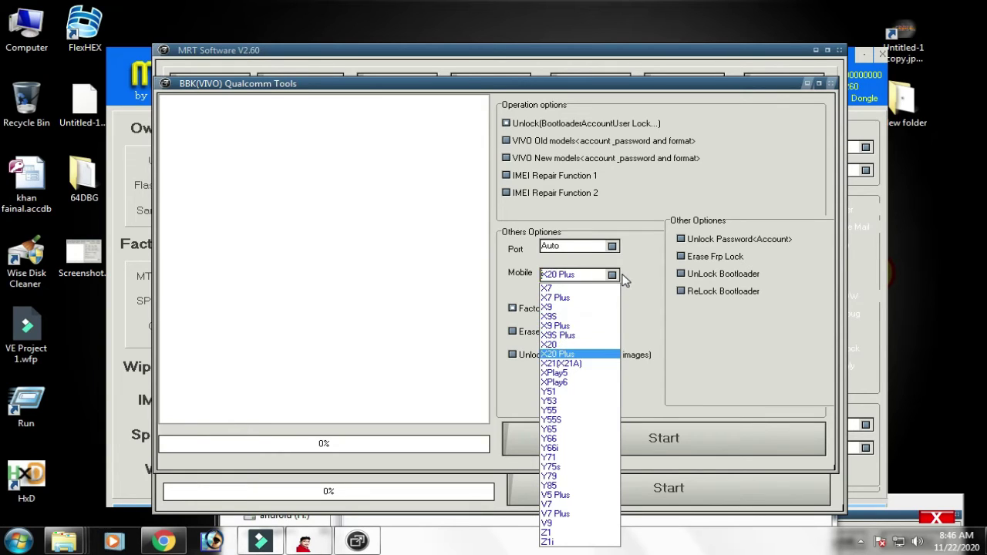
pyautogui.press('Down')
pyautogui.press('Down')
pyautogui.press('Down')
pyautogui.press('Down')
pyautogui.press('Down')
pyautogui.press('Down')
pyautogui.press('Down')
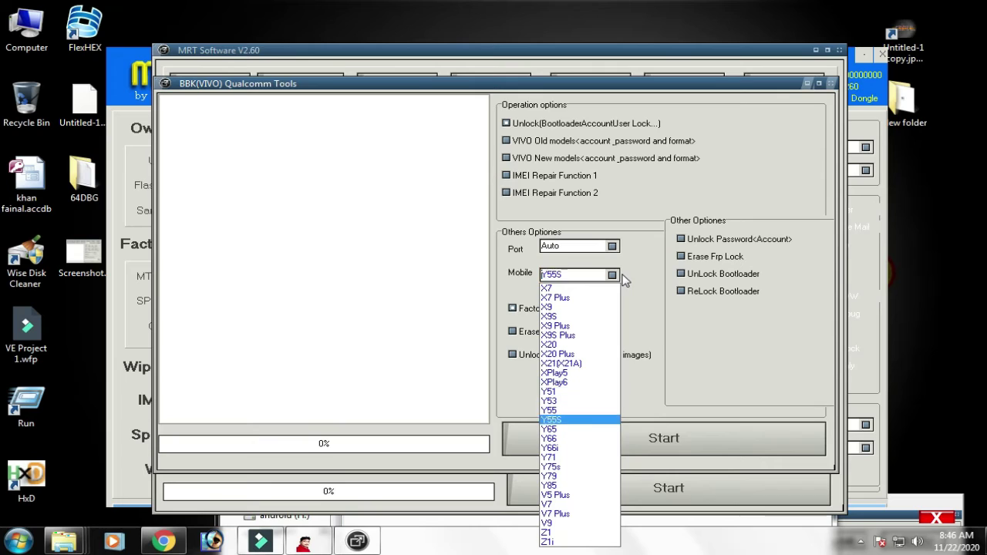
pyautogui.press('Down')
pyautogui.press('Down')
pyautogui.press('Down')
pyautogui.press('Down')
pyautogui.press('Down')
pyautogui.press('Down')
pyautogui.press('Down')
pyautogui.press('Down')
pyautogui.press('Down')
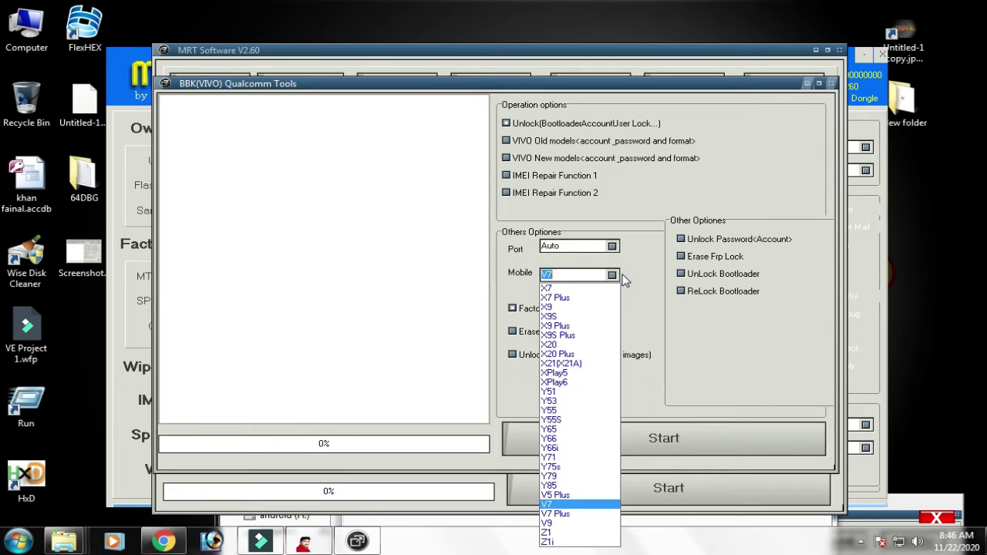
pyautogui.press('Down')
pyautogui.press('Down')
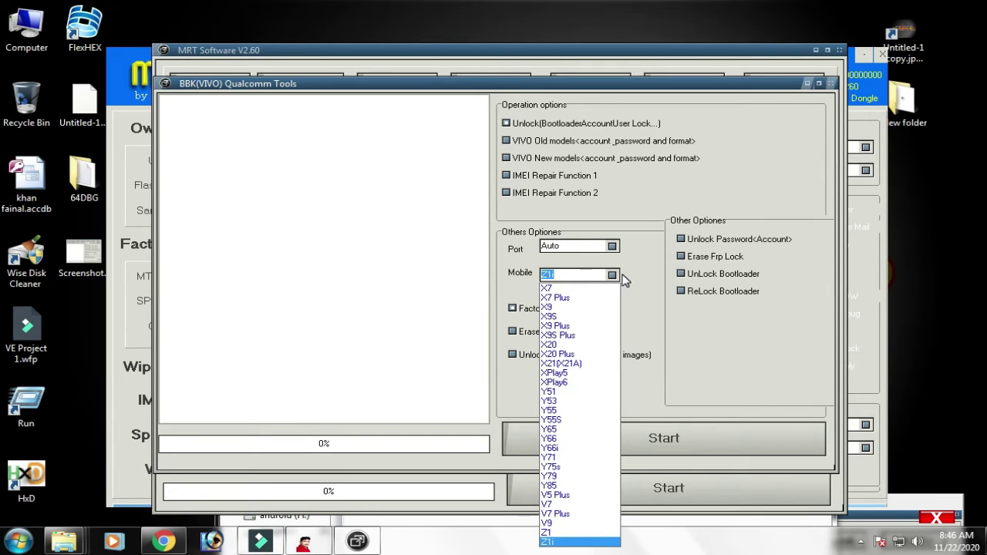
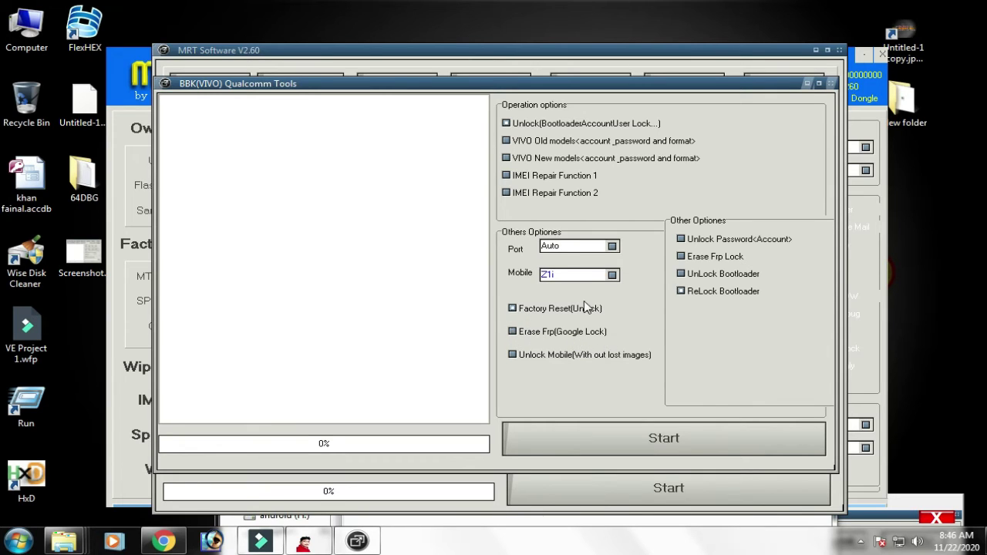
pyautogui.click(612, 275)
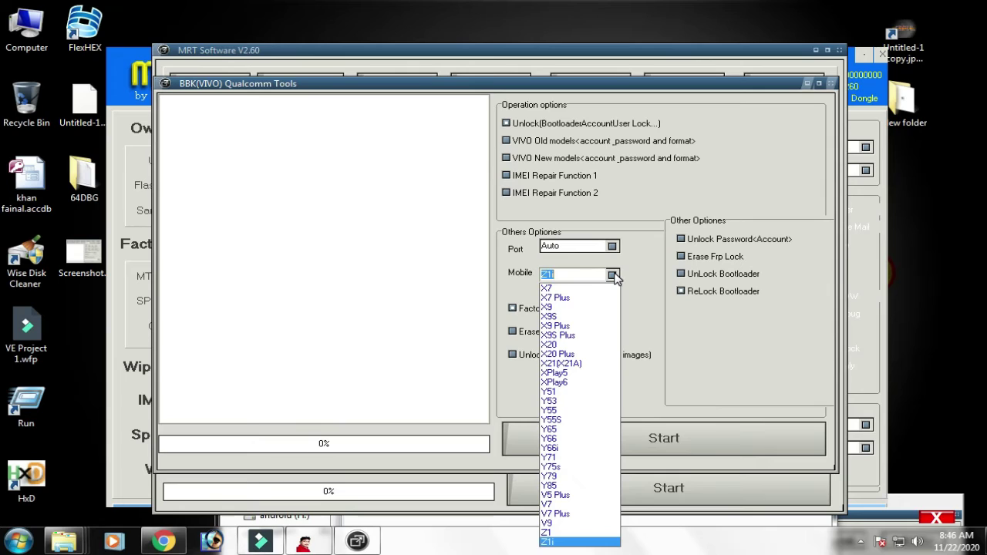
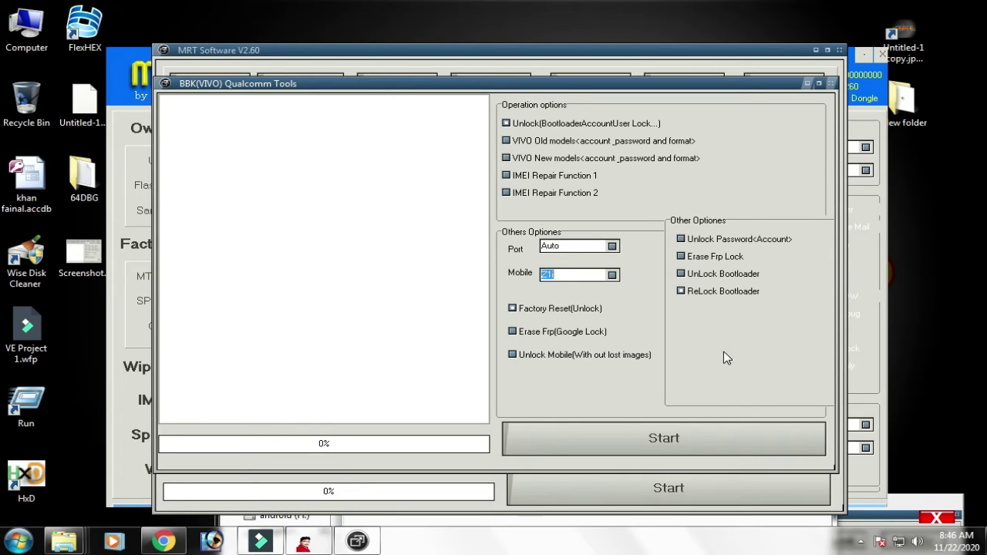
# Leave BBK(VIVO) Qualcomm Tools for the main MRT Software V2.60 window and select NOTE1 as the mobile option
pyautogui.click(753, 479)
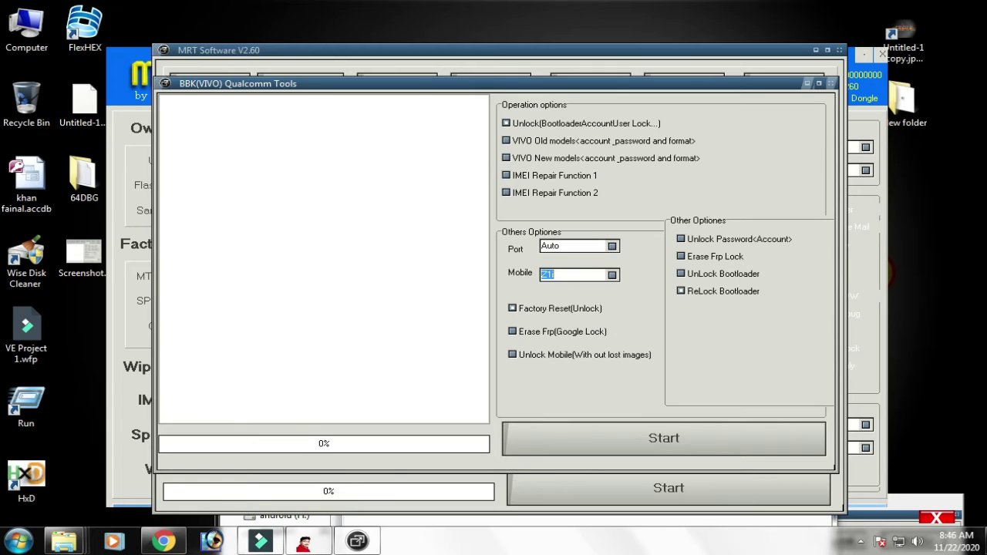
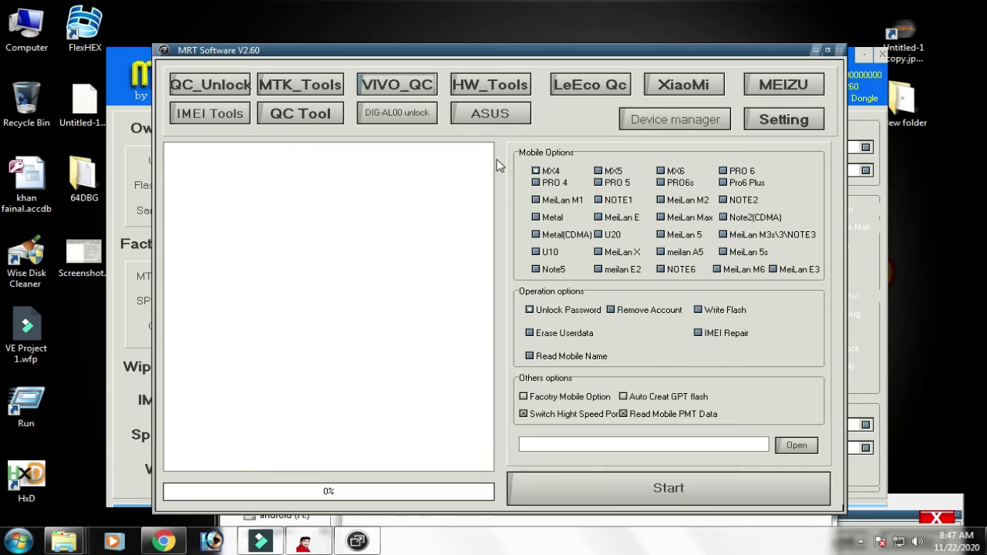
pyautogui.click(611, 202)
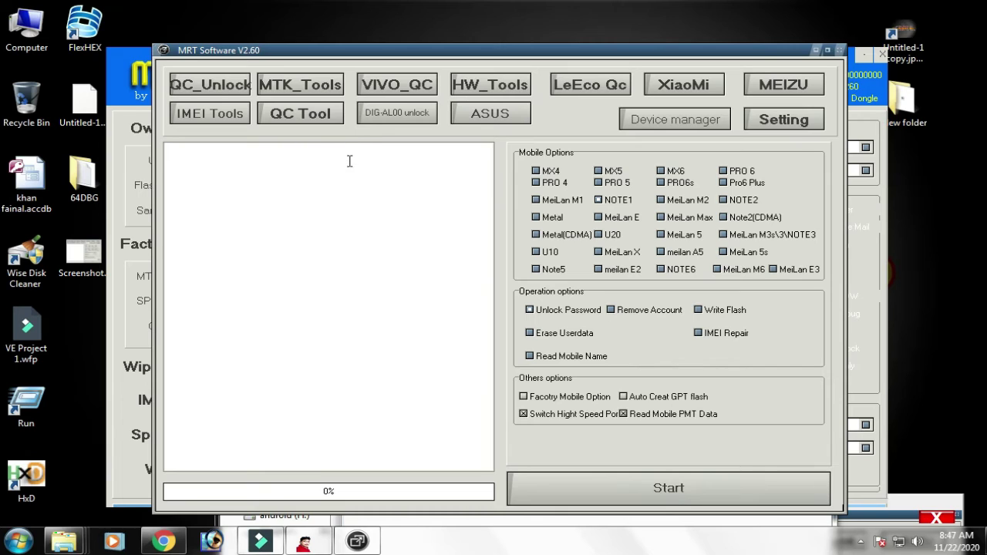
# Open QC Tool, go through its operation options, select Erase Frp, and look into the boot file chooser without picking a file
pyautogui.click(304, 117)
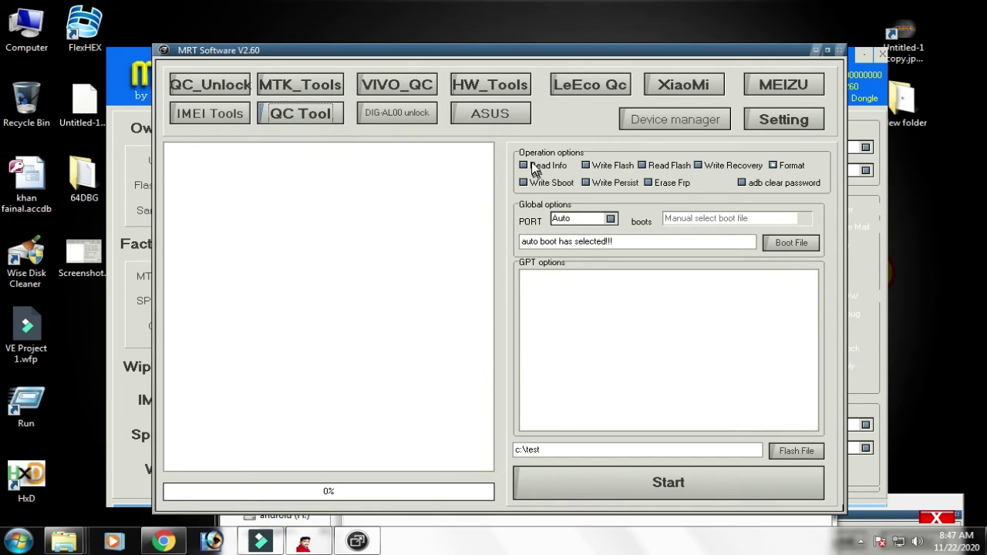
pyautogui.click(586, 165)
pyautogui.click(659, 166)
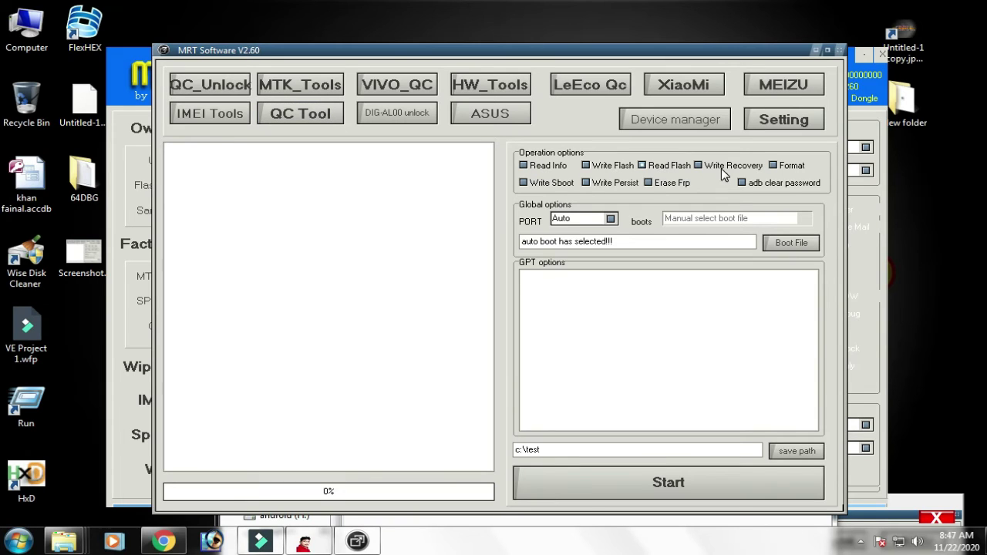
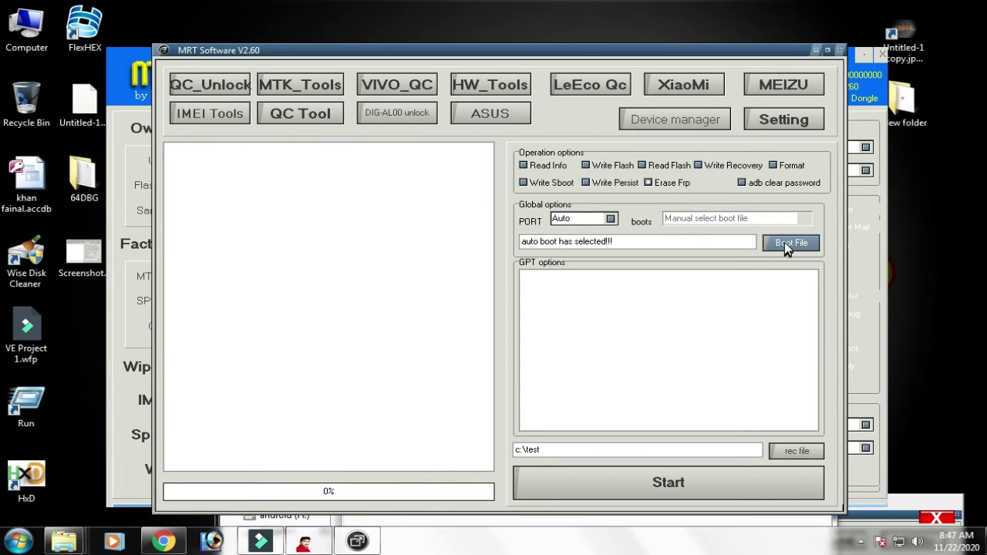
pyautogui.click(703, 250)
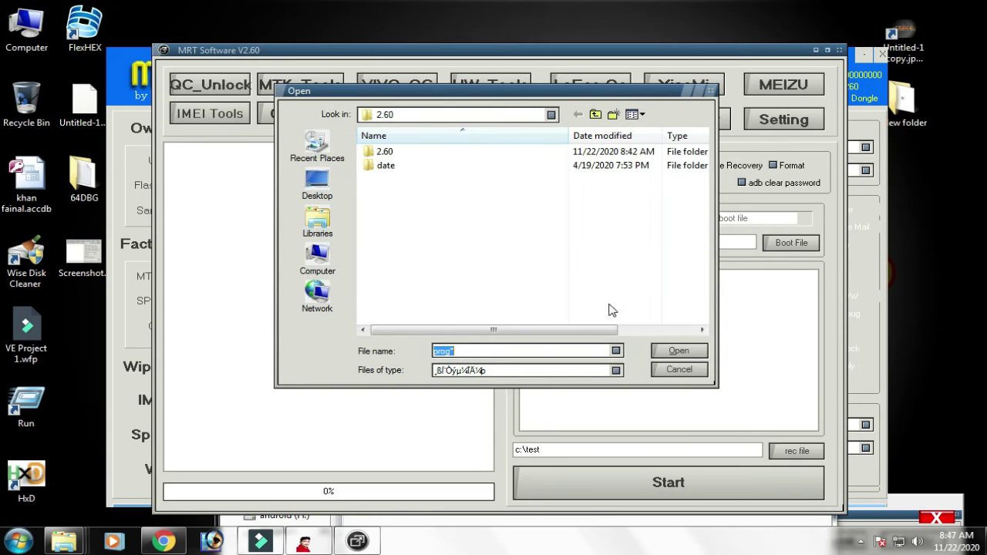
pyautogui.click(693, 375)
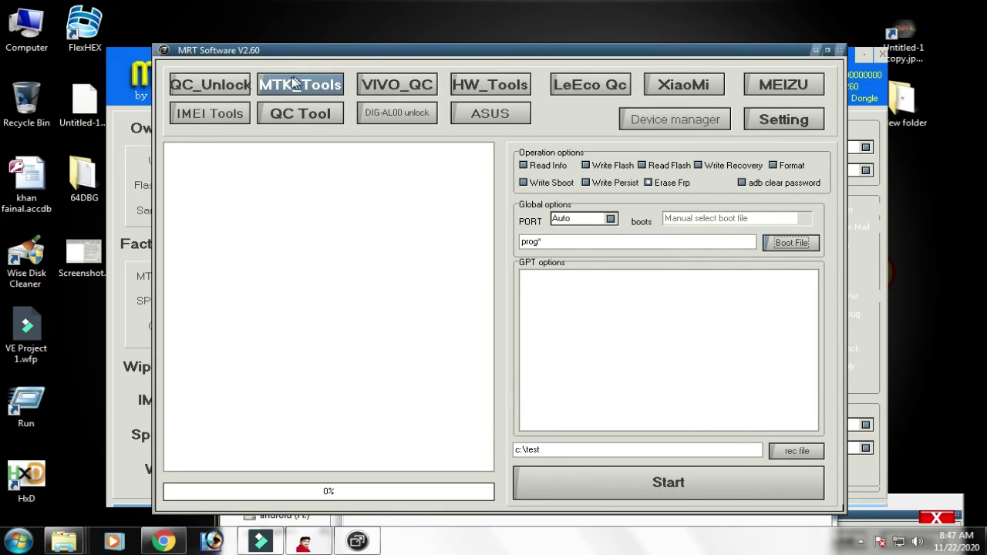
# Revisit QC Tool, view the computer's device categories in Device Manager, and close Device Manager
pyautogui.click(301, 114)
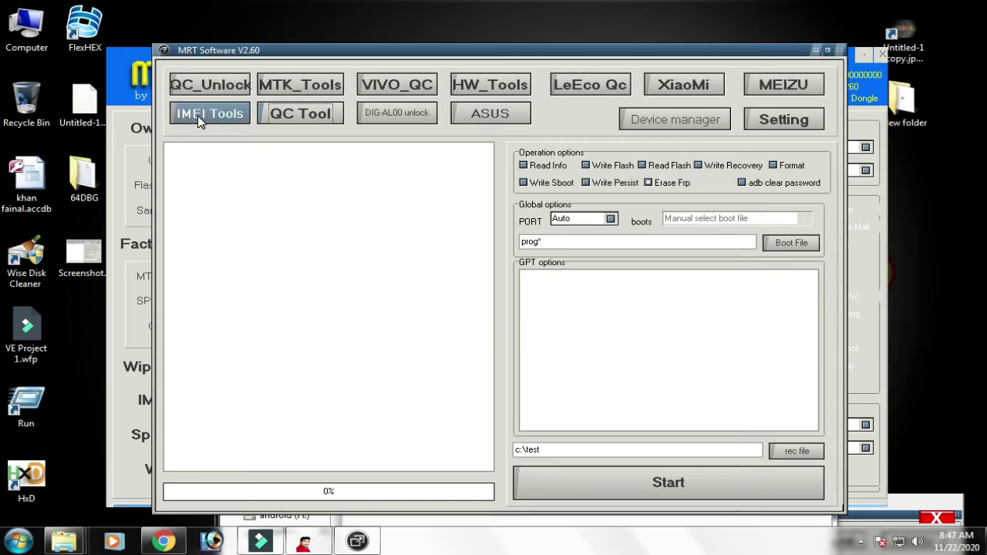
pyautogui.click(210, 87)
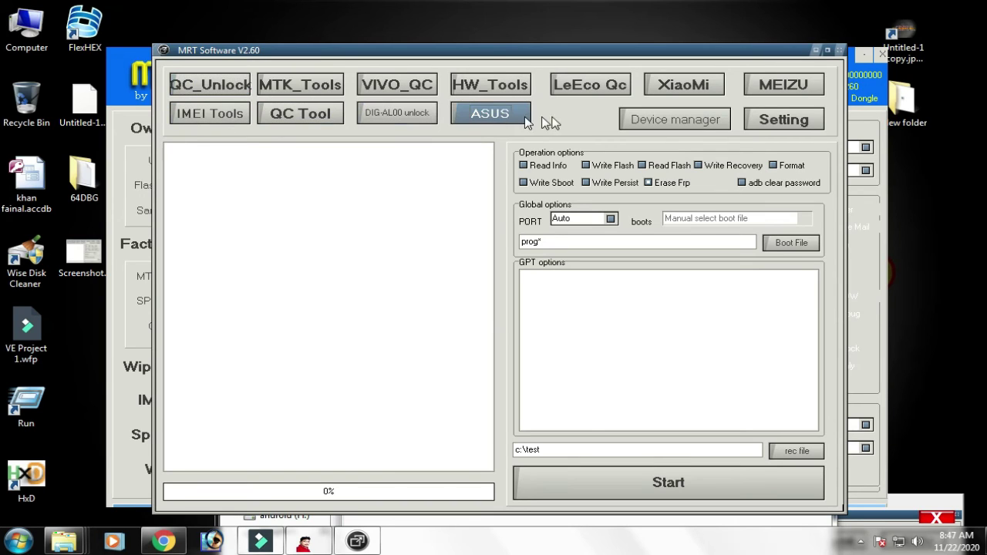
pyautogui.click(662, 127)
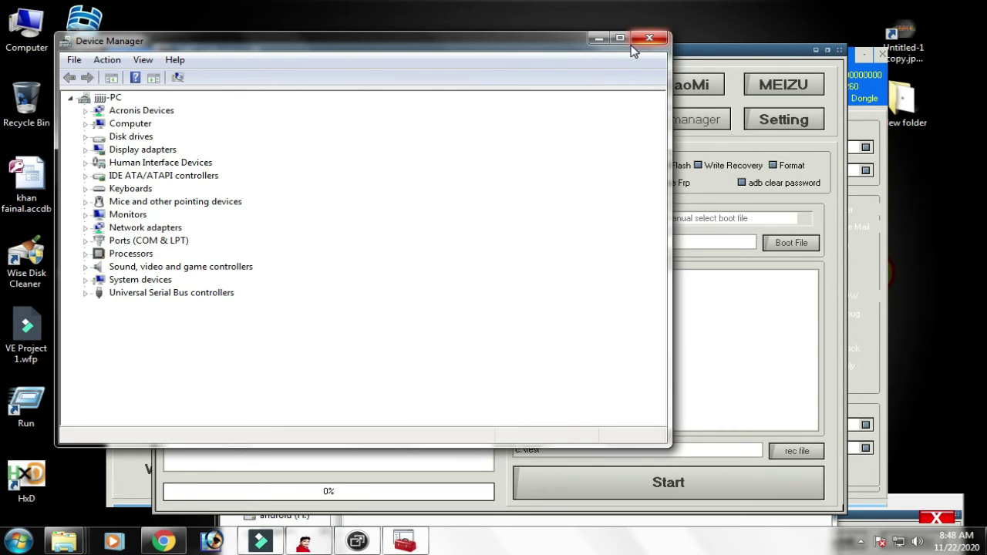
pyautogui.click(647, 39)
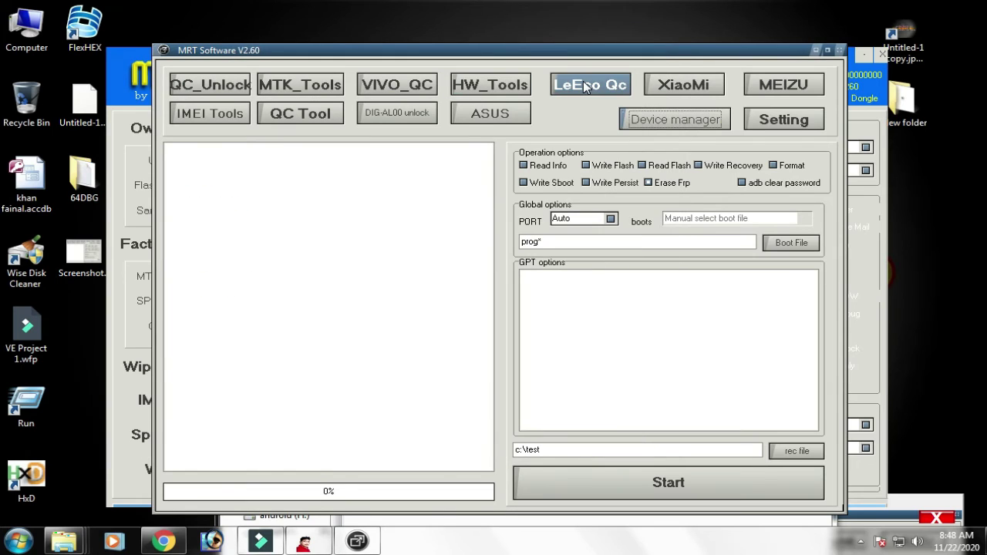
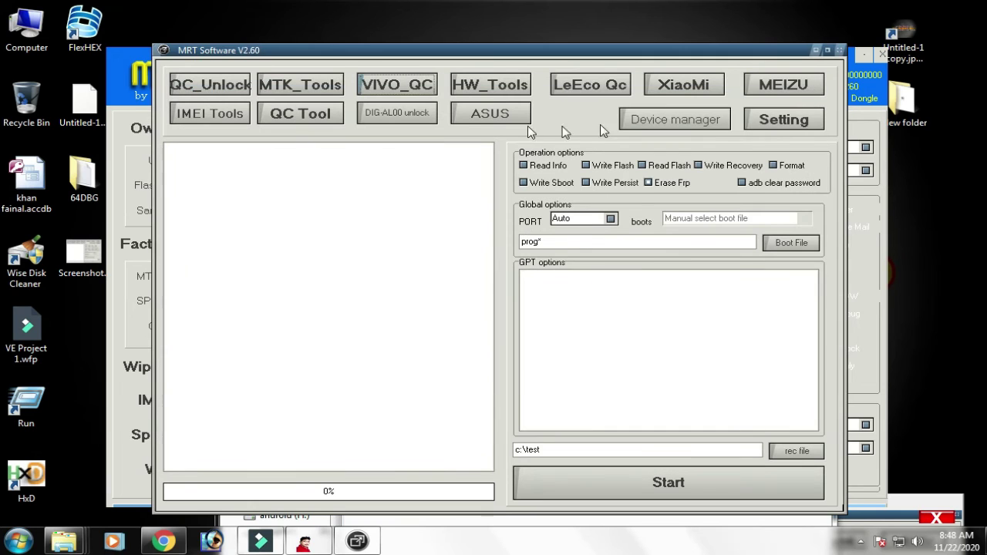
# Close MRT Software V2.60, select all items in the 2.60 folder to show them, and close the folder window
pyautogui.click(841, 51)
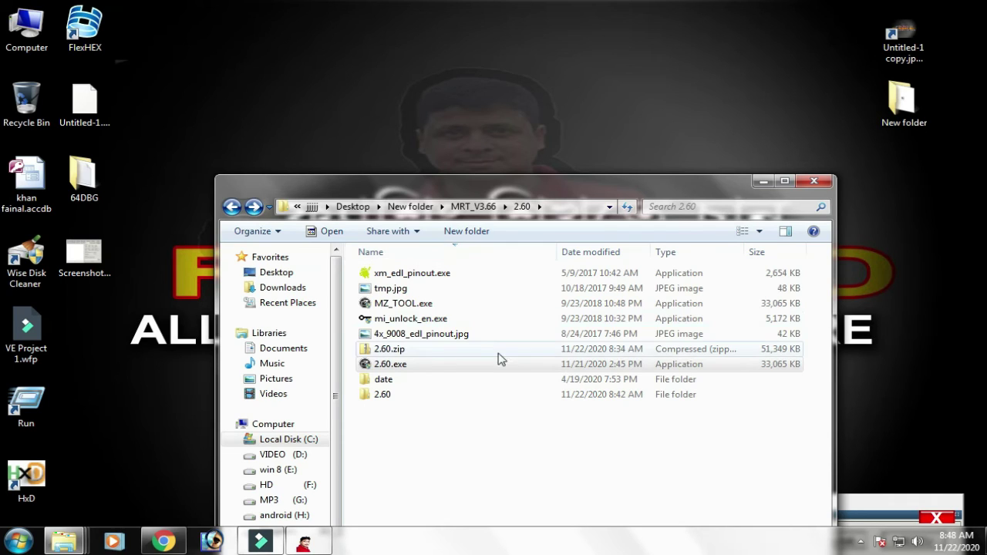
pyautogui.moveTo(517, 437); pyautogui.dragTo(386, 231)
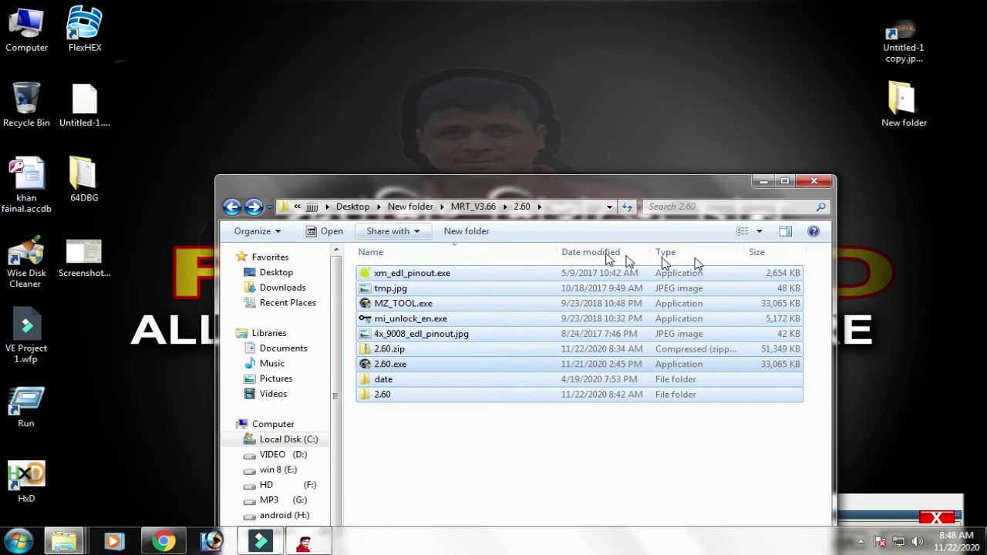
pyautogui.click(811, 178)
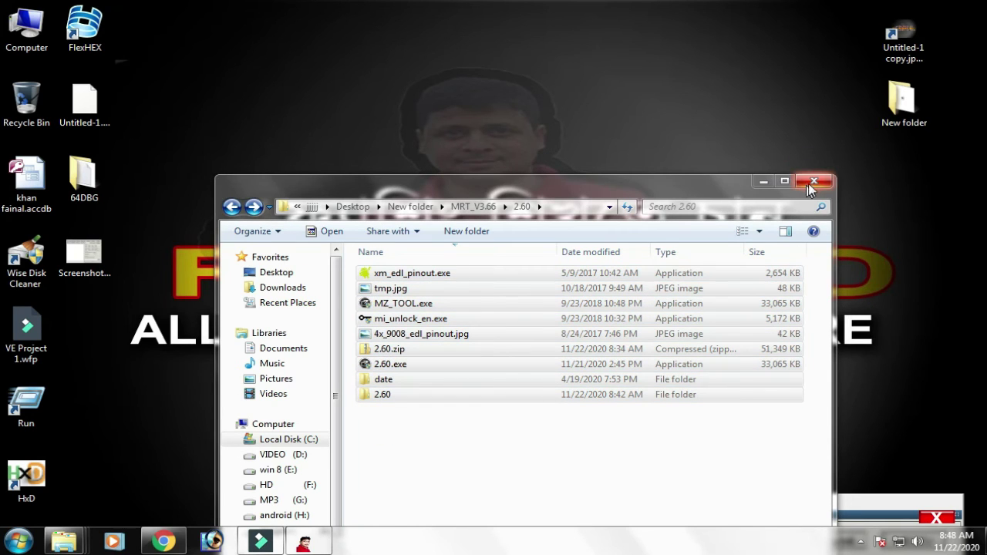
pyautogui.click(811, 178)
pyautogui.click(653, 502)
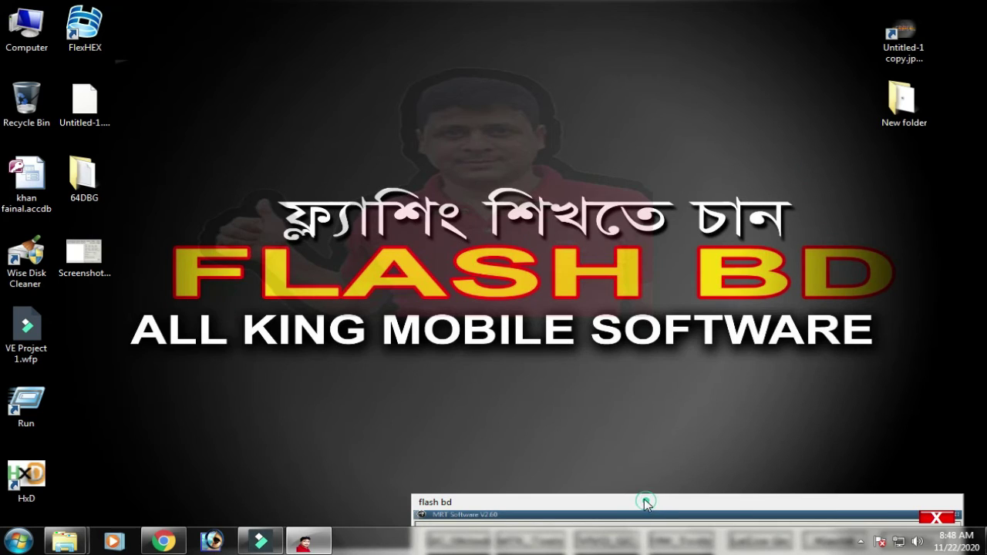